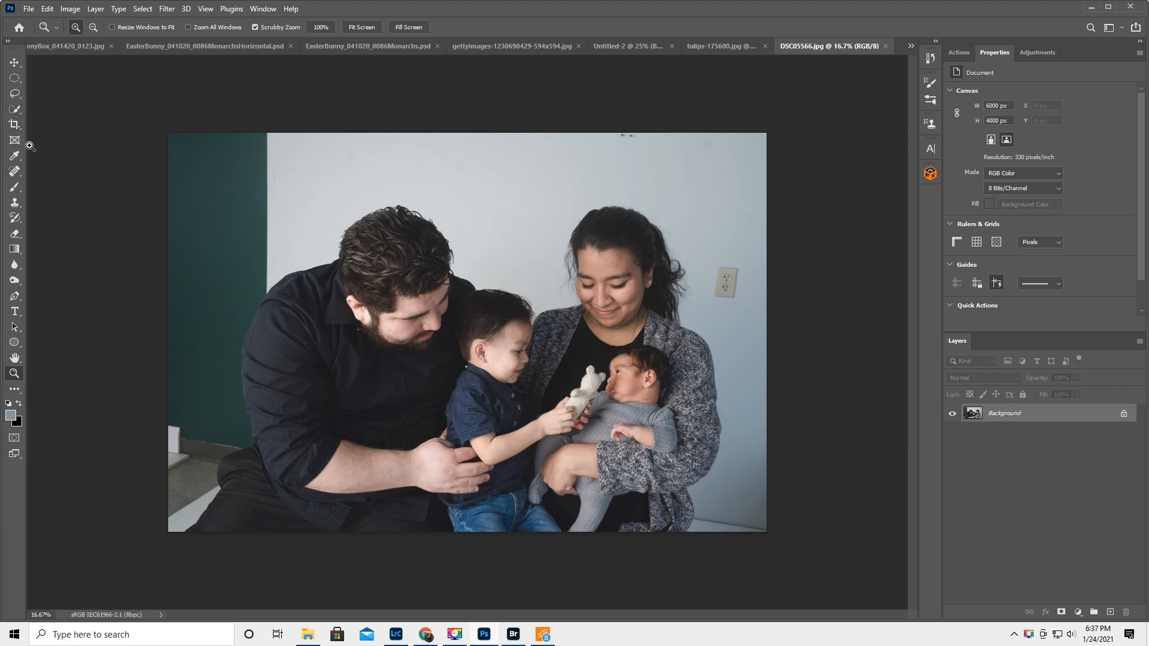
Step: Remove the electrical outlet from the wall by lassoing it, filling with Content-Aware, and clearing the selection
click(14, 95)
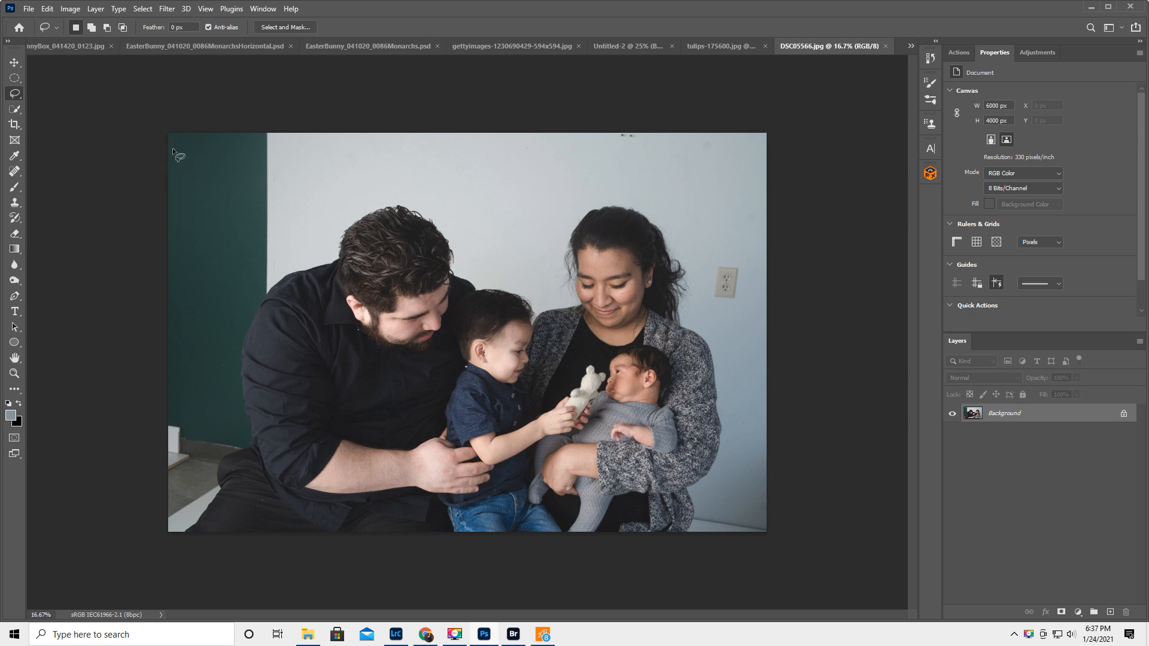
mouse_move(719, 301)
mouse_down()
mouse_move(749, 295)
mouse_move(749, 264)
mouse_move(721, 262)
mouse_up()
key(BackSpace)
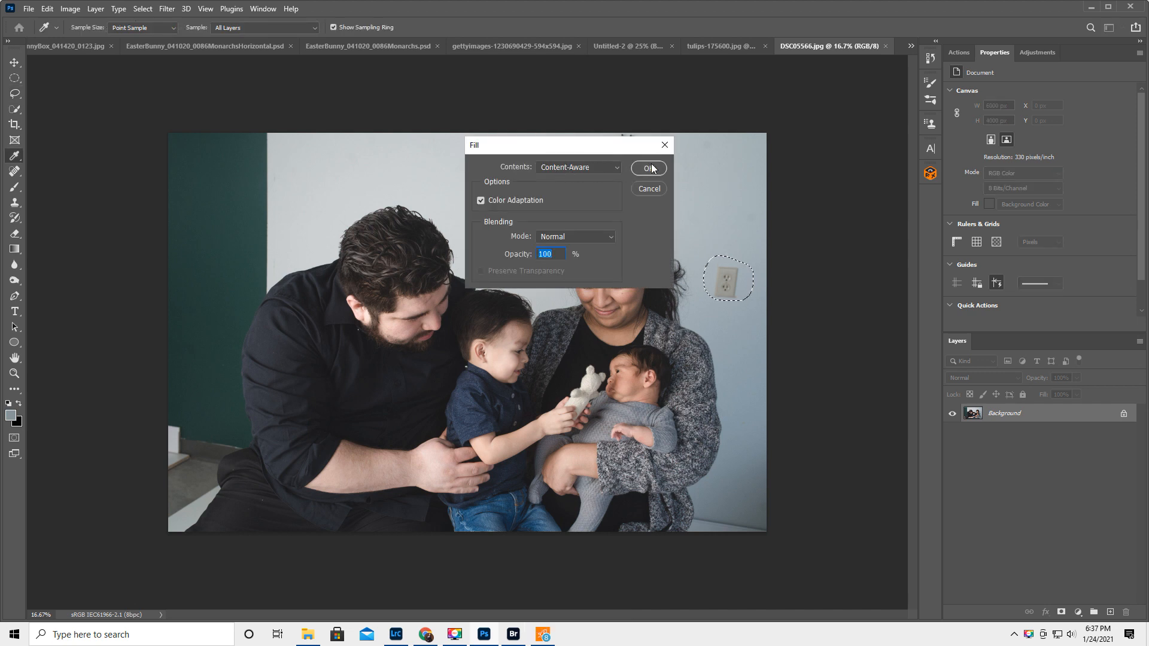
click(649, 168)
key(ctrl+d)
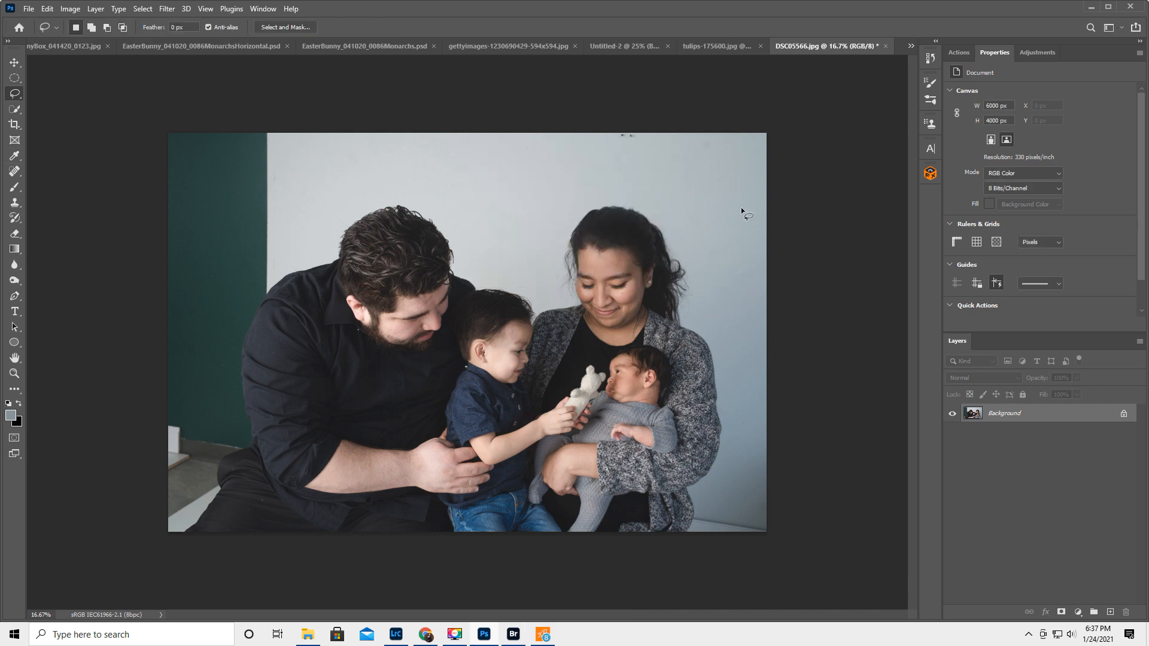
Step: Patch out the dark marks along the upper edge of the wall above the woman, and clear the selection
click(14, 172)
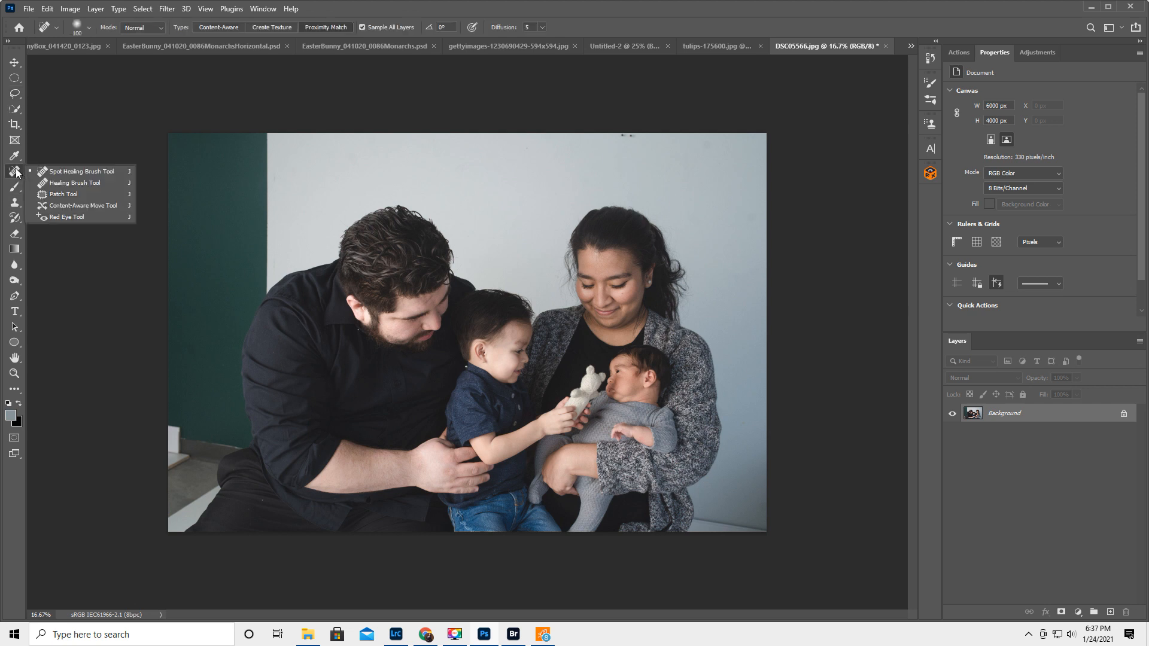
click(73, 195)
mouse_move(607, 131)
mouse_down()
mouse_move(646, 141)
mouse_move(616, 124)
mouse_move(636, 162)
mouse_move(660, 156)
mouse_up()
key(ctrl+d)
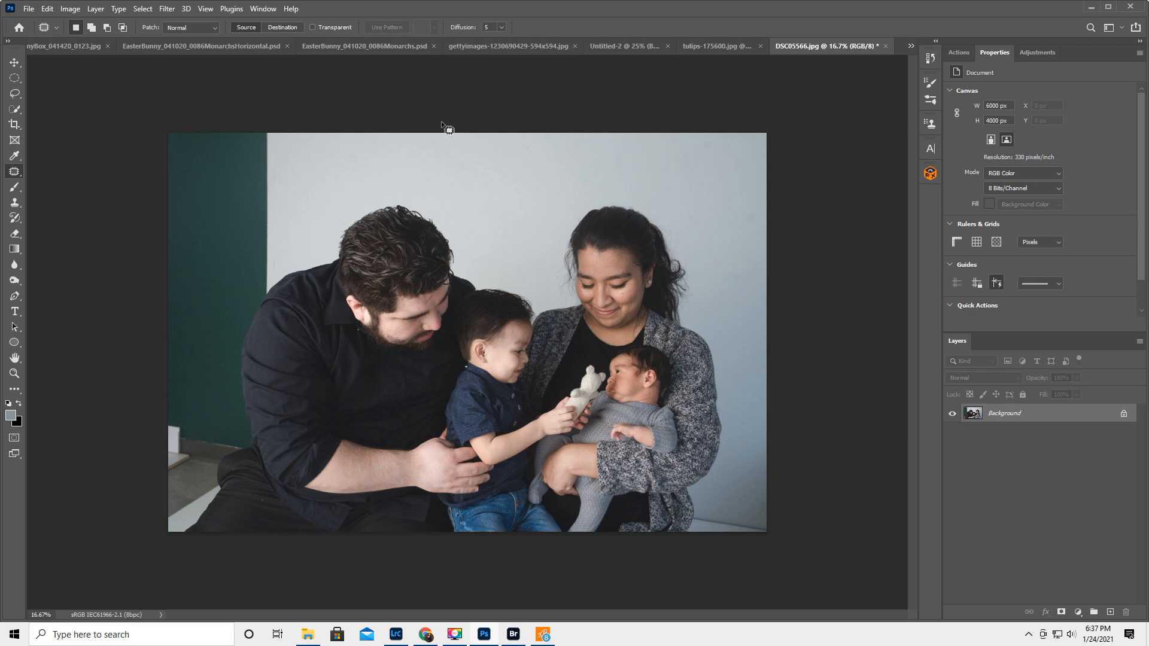
Step: Paint over the floor line beside the woman's cardigan with a 200 px brush at 100% hardness, using the sampled wall colour
click(13, 188)
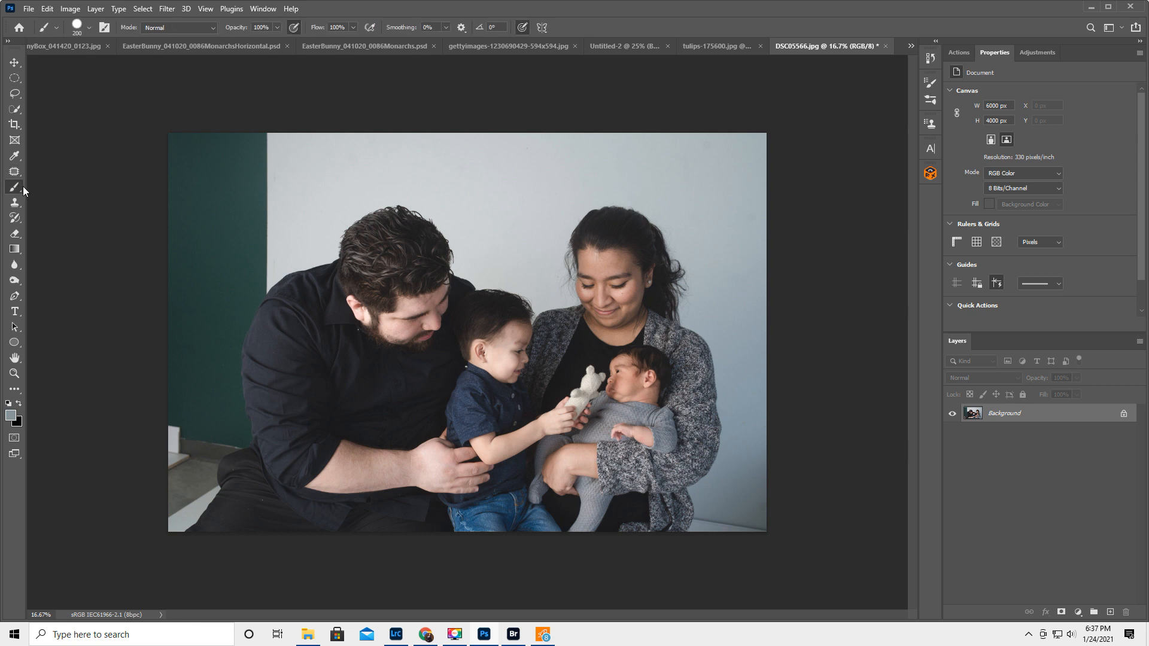
right_click(729, 485)
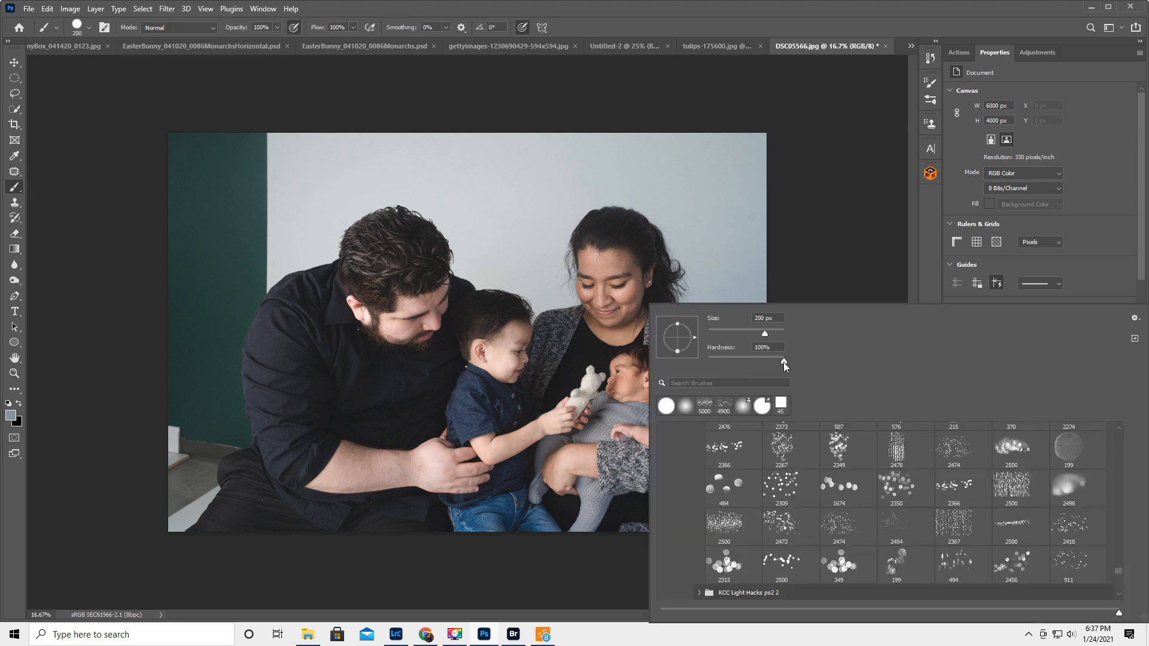
drag(795, 362, 802, 362)
click(737, 13)
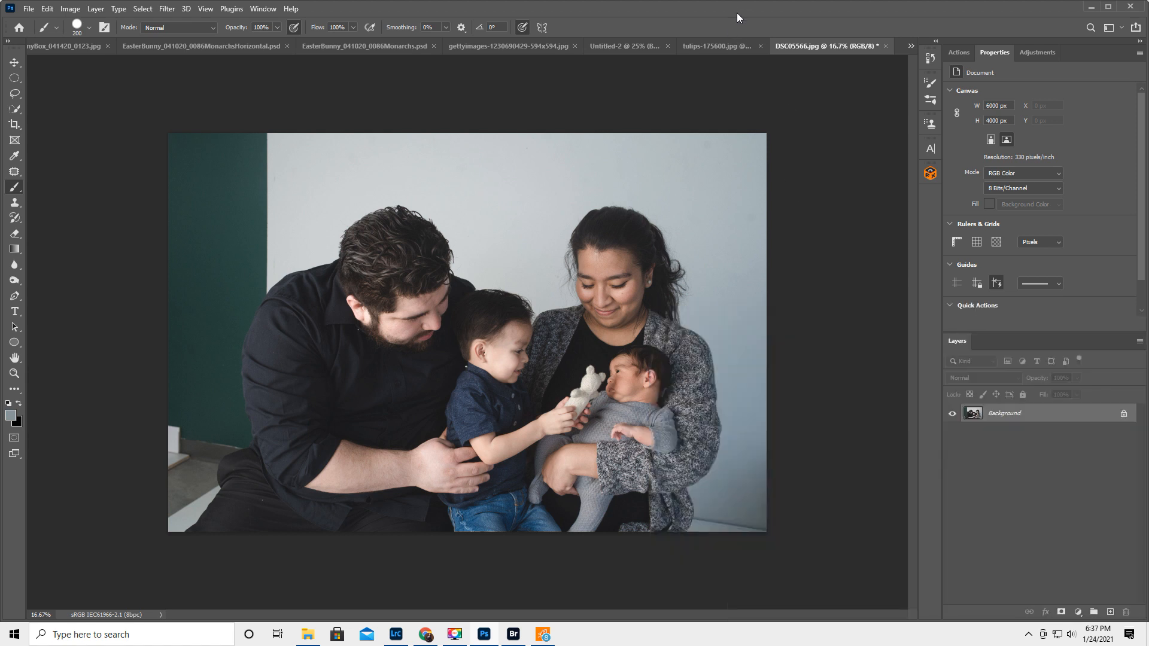
alt+click(706, 511)
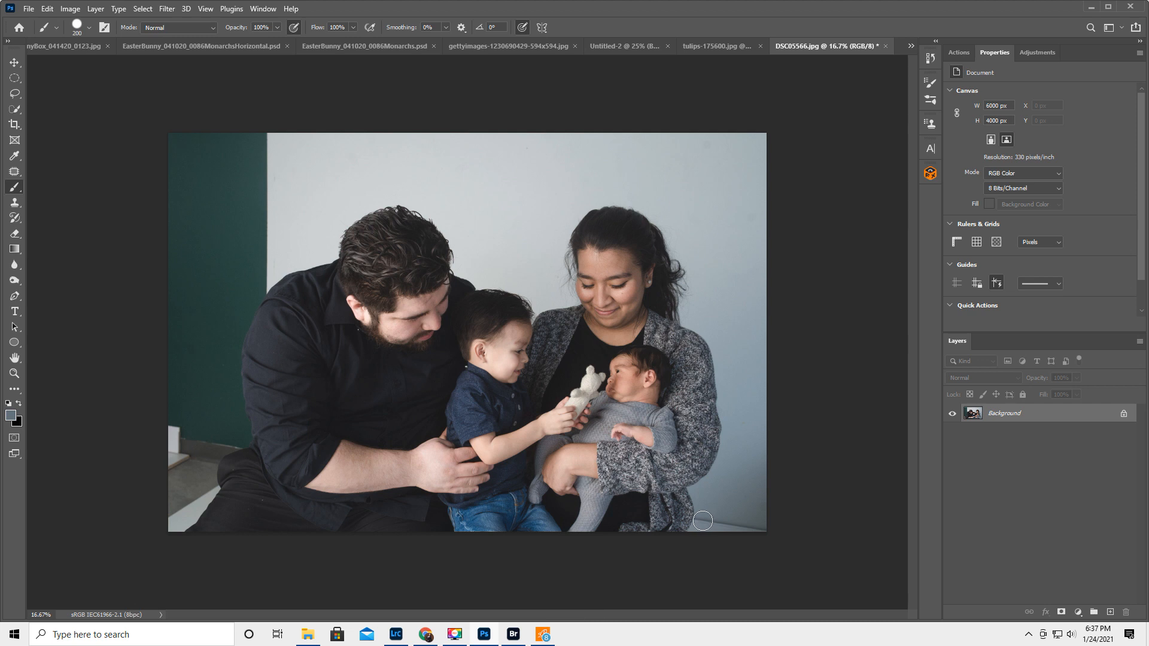
drag(703, 521, 777, 536)
Step: Blend the floor corner into the wall beside the woman with a soft brush enlarged to 400 px, resampling nearby wall colours
right_click(735, 508)
drag(731, 357, 699, 357)
click(684, 6)
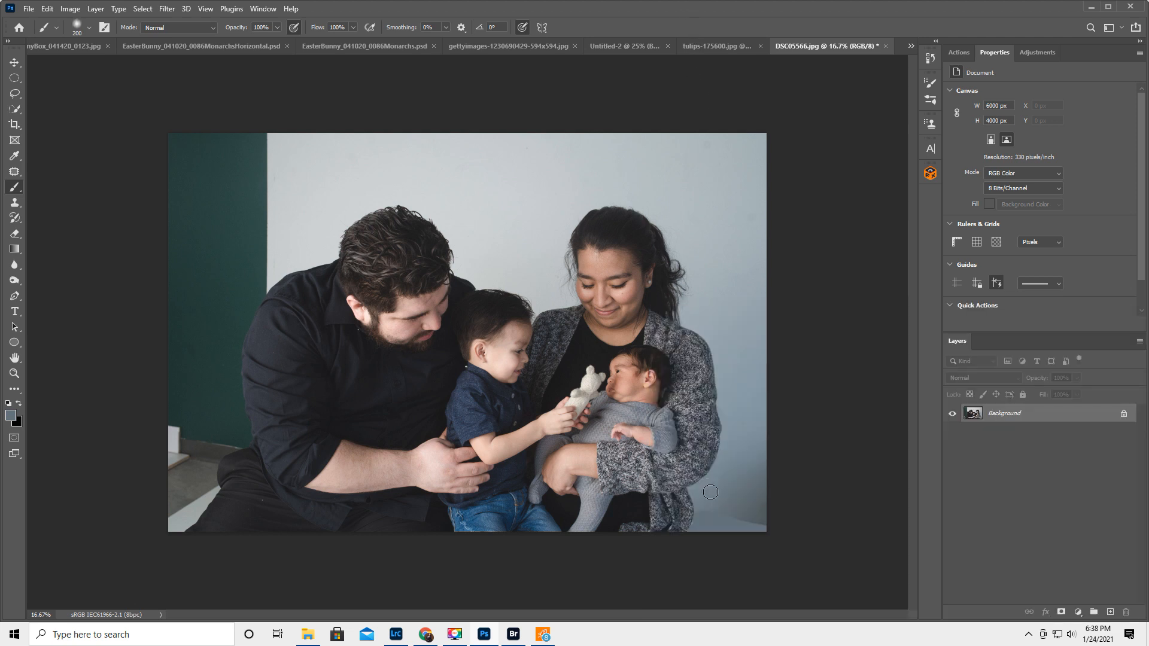
key(bracketright)
key(bracketright)
key(bracketright)
key(alt)
alt+click(697, 501)
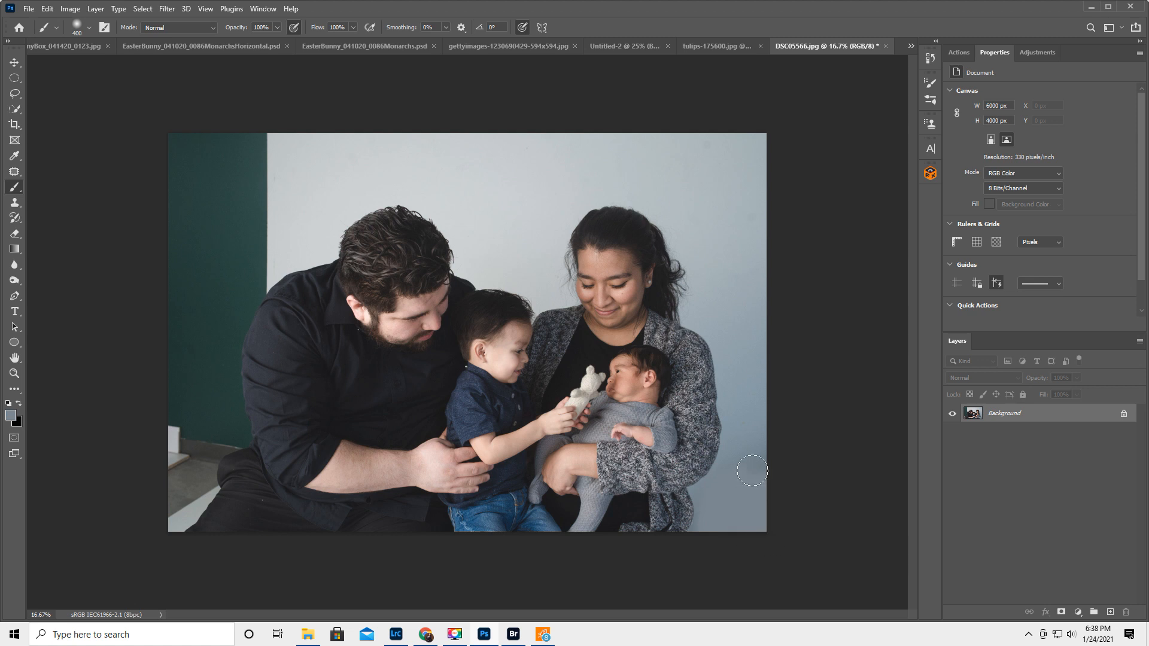
alt+click(734, 437)
Step: Select the whole family with a rectangular Object Selection drawn around all four people
click(15, 110)
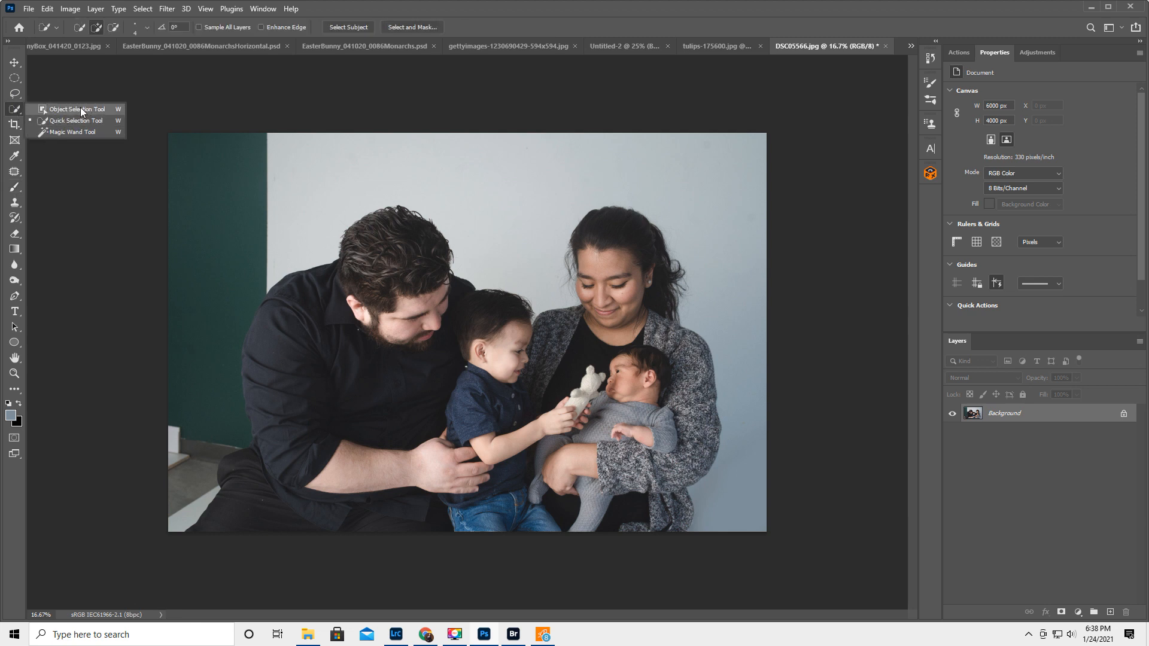
click(81, 111)
drag(199, 171, 726, 535)
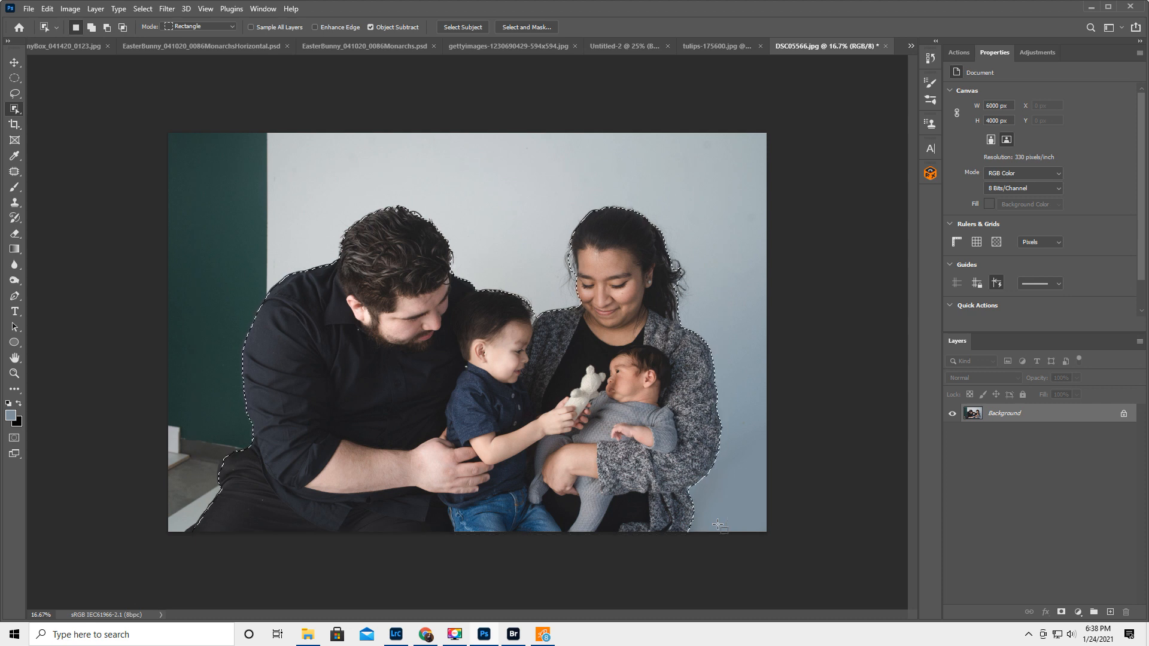
Step: Examine the selection edge along the man's knee and sleeve up close with a 20 px Quick Selection brush ready
right_click(14, 110)
click(59, 122)
click(14, 373)
click(185, 490)
click(185, 490)
click(238, 480)
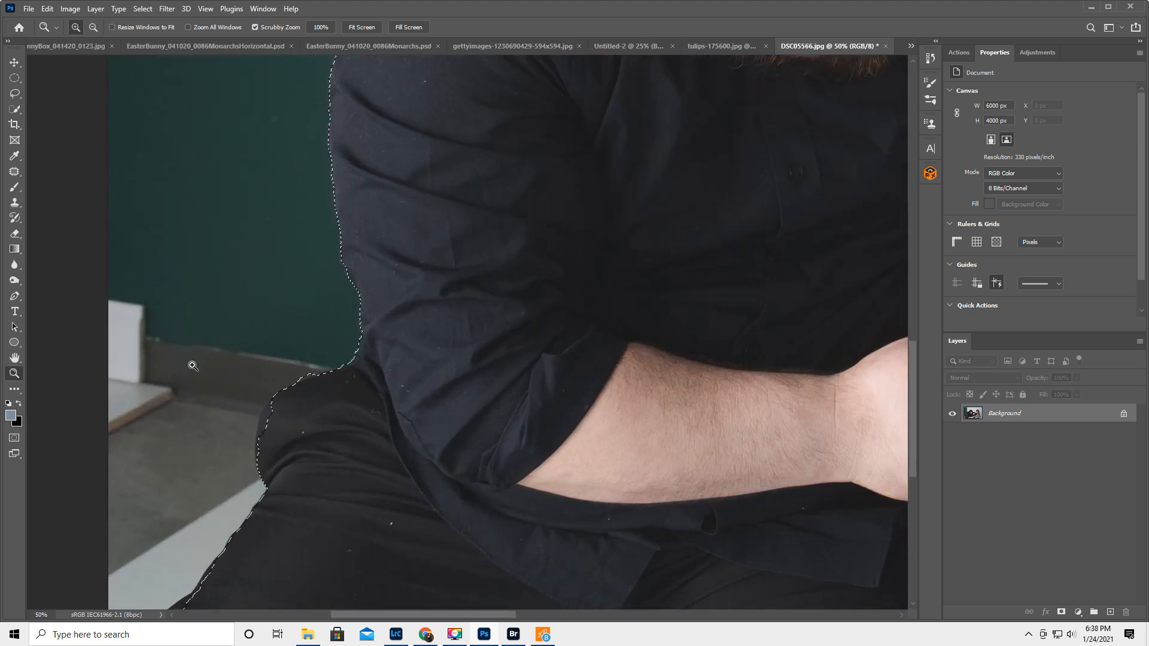
click(18, 107)
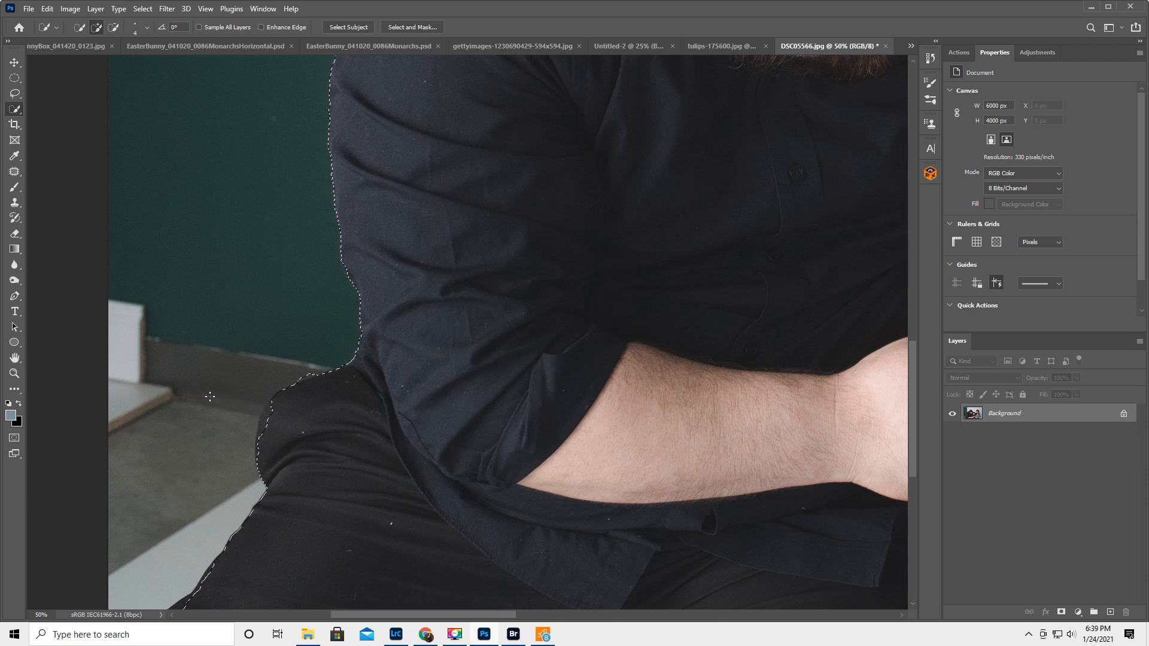
key(bracketright)
key(bracketright)
key(bracketleft)
scroll(652, 383, up, 2)
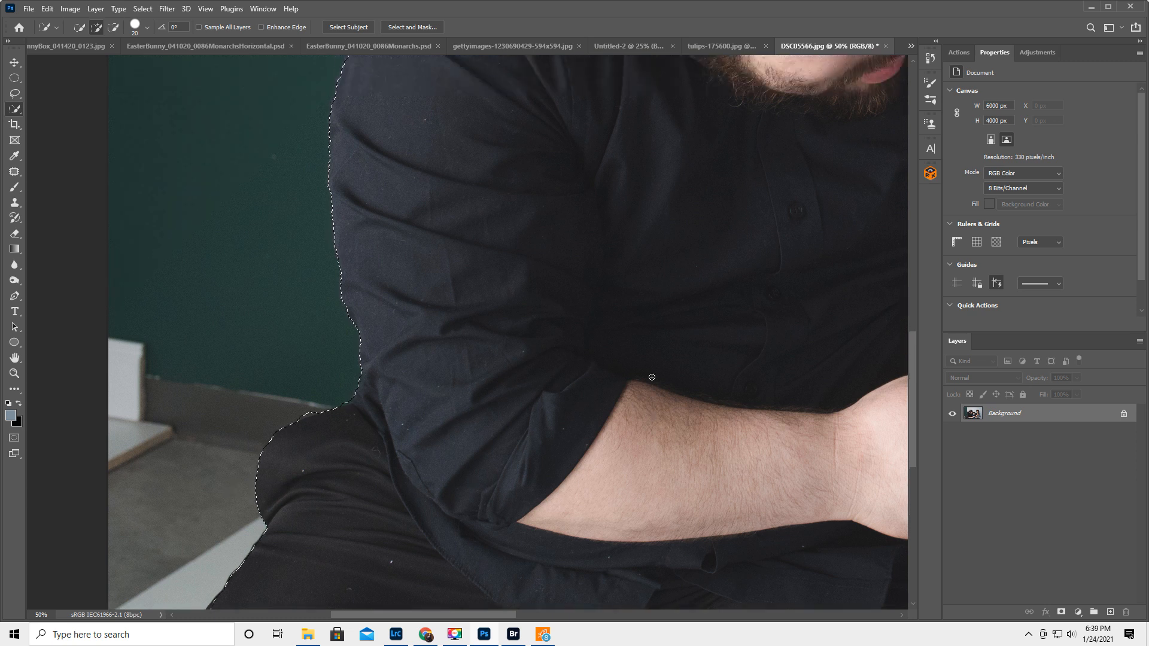
click(25, 374)
alt+click(546, 353)
alt+click(592, 323)
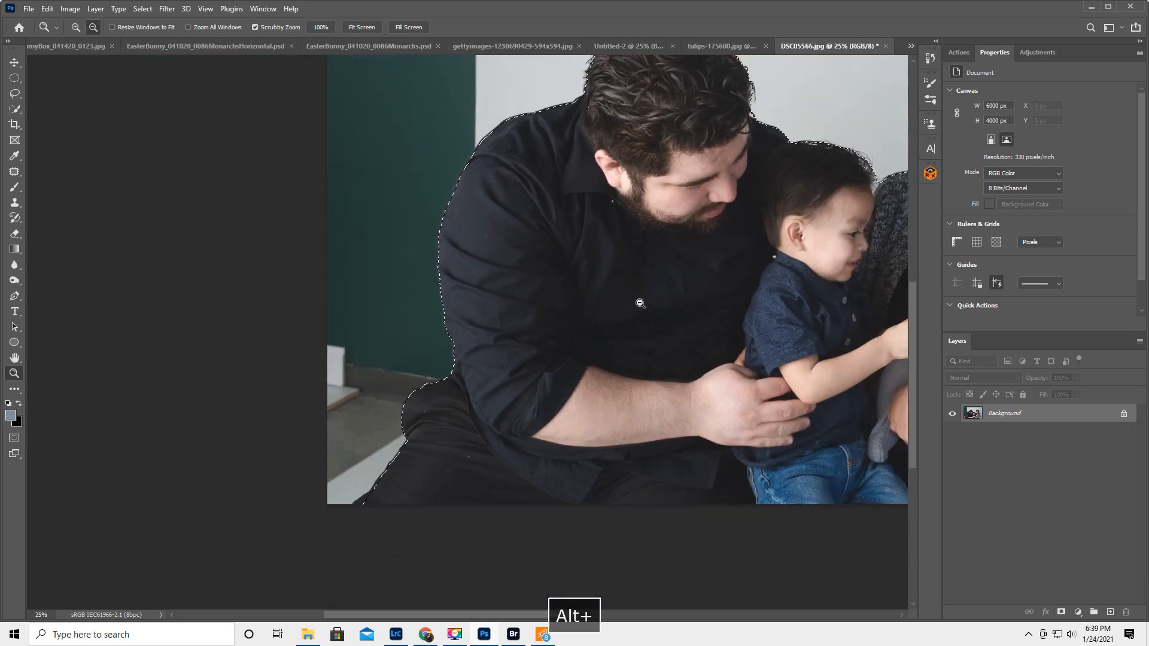
alt+click(640, 297)
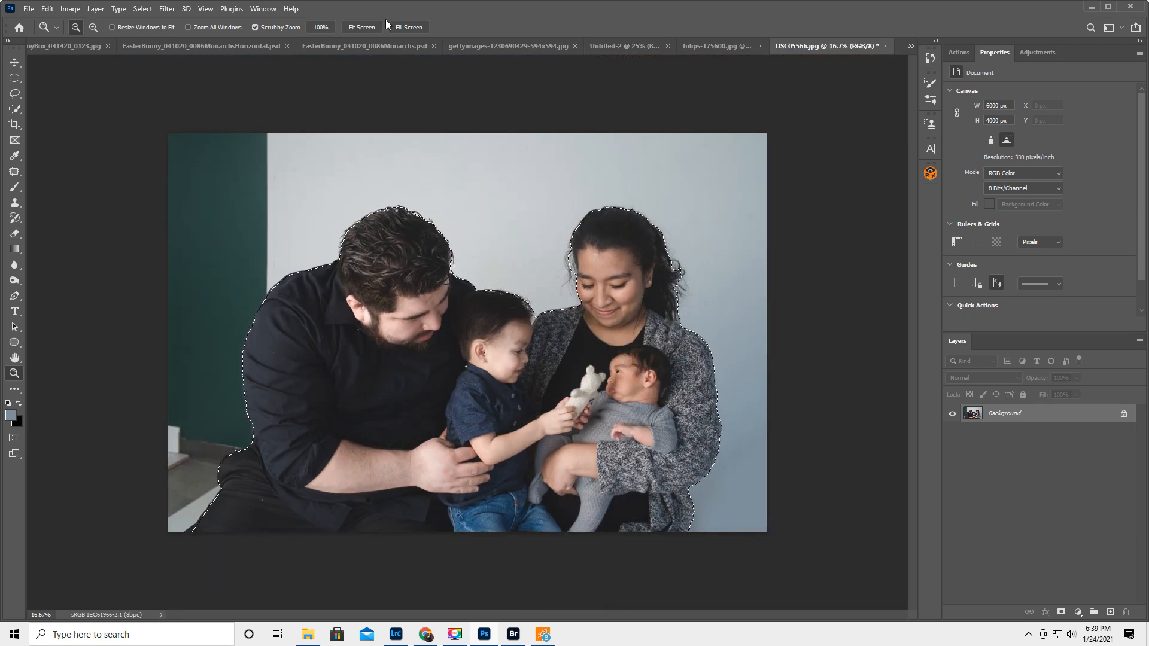
Step: Refine the family's hair edges in Select and Mask with an 80 px Refine Edge brush, and output to a new layer with a layer mask
click(14, 109)
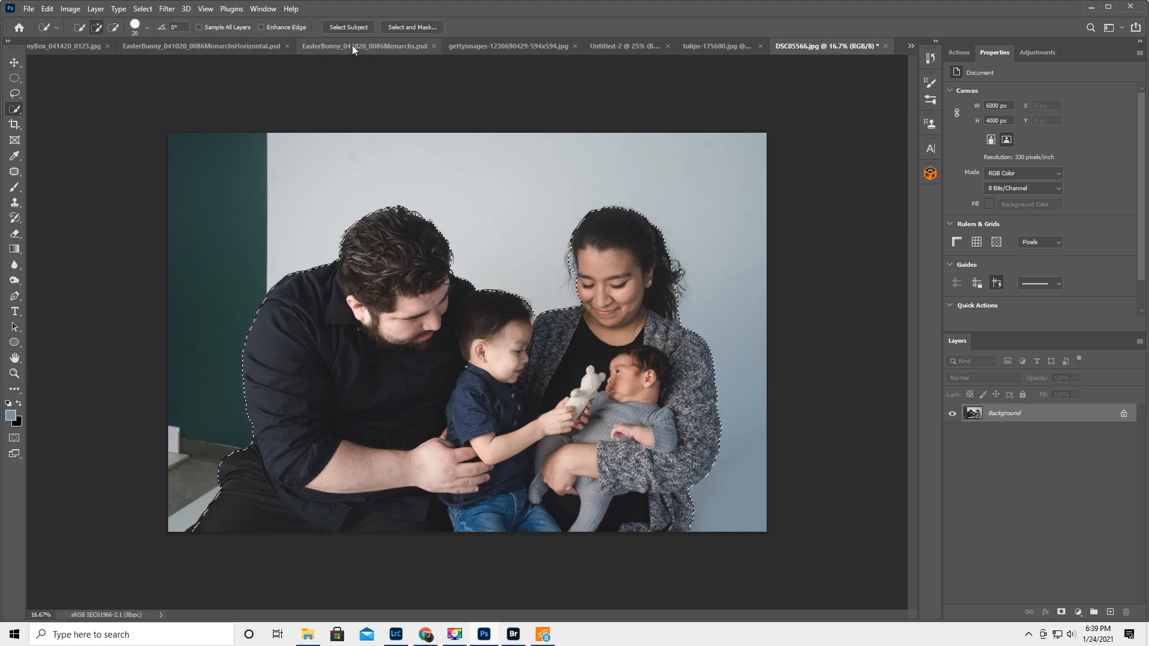
click(424, 27)
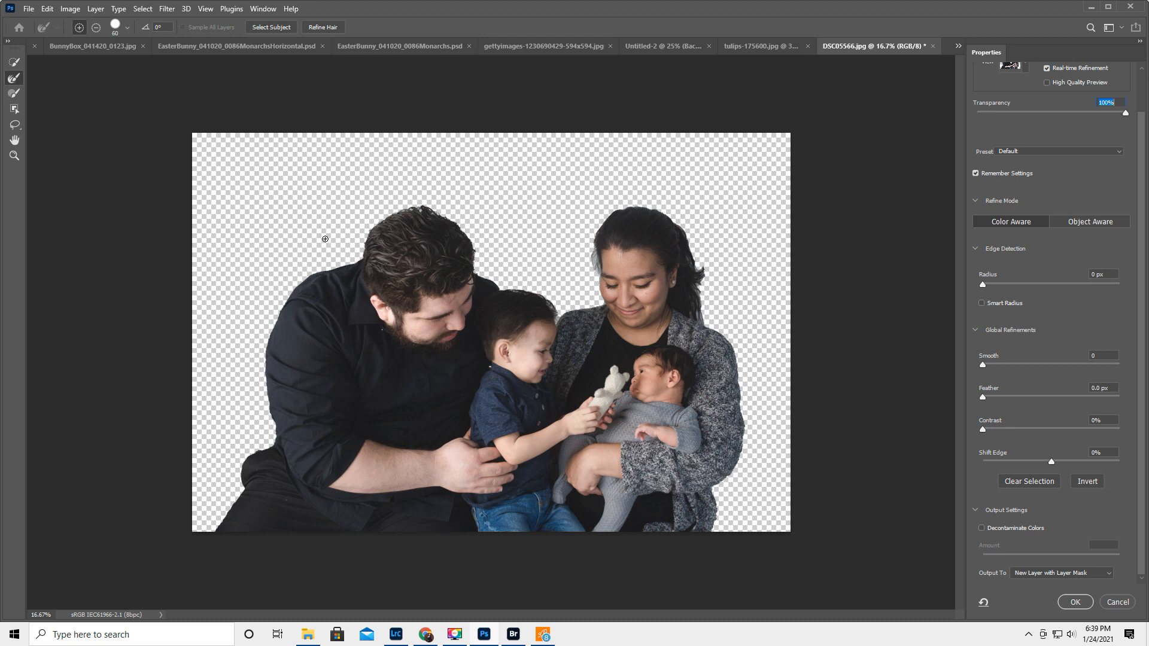
key(bracketright)
key(bracketright)
key(bracketleft)
mouse_move(476, 272)
mouse_down()
mouse_move(559, 306)
mouse_move(591, 291)
mouse_move(595, 234)
mouse_move(636, 205)
mouse_move(680, 223)
mouse_move(704, 270)
mouse_move(704, 314)
mouse_up()
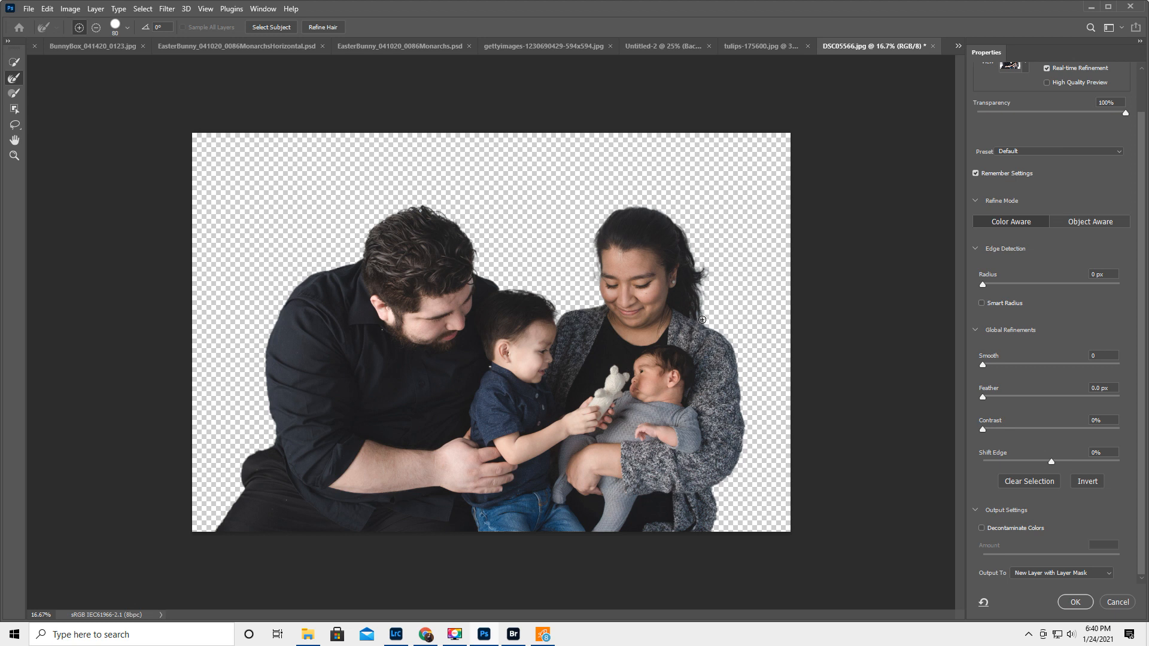
key(Tab)
click(1084, 604)
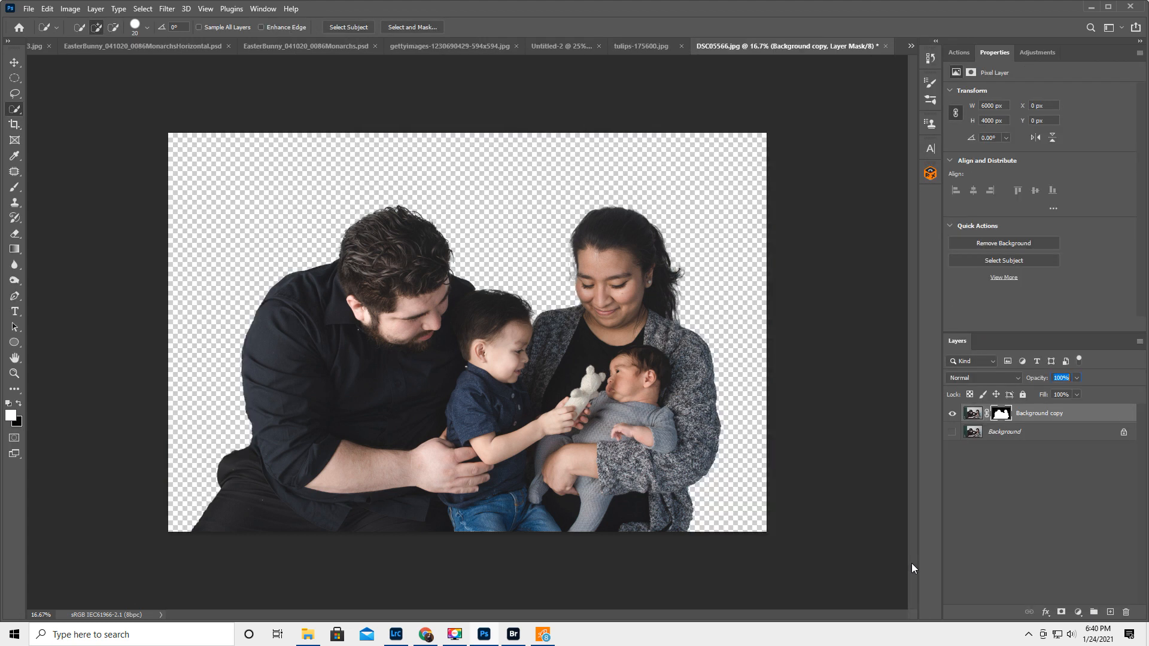
Step: Show and select the Background layer, and set up a linear gradient from a sampled light grey wall colour to transparent
click(951, 433)
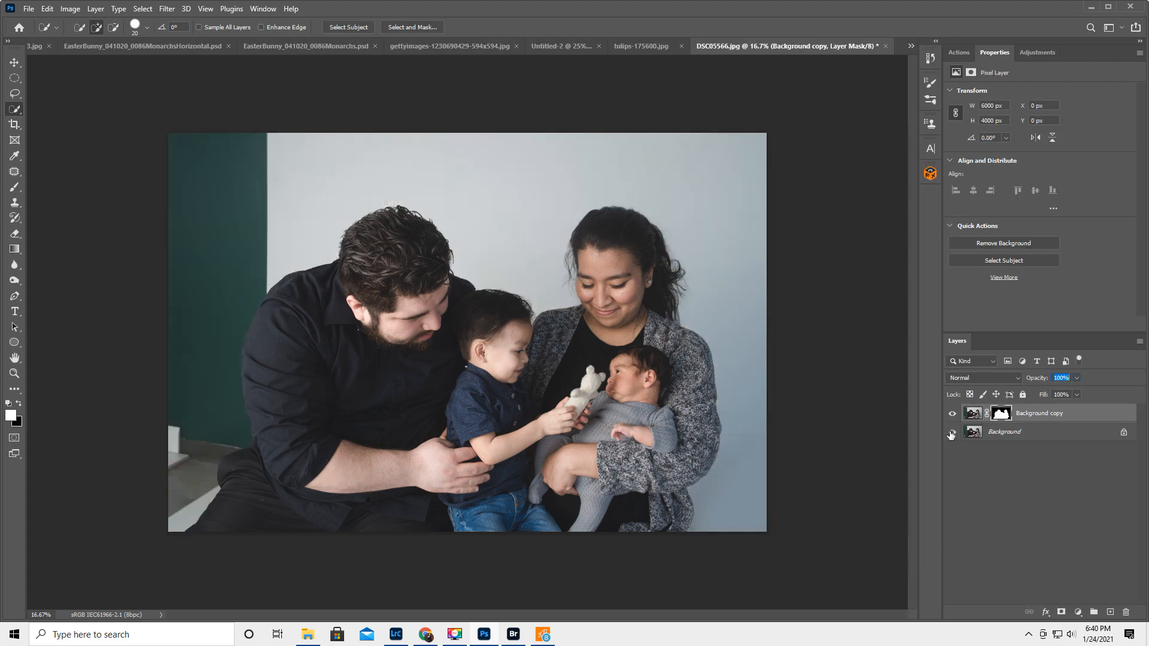
click(1053, 434)
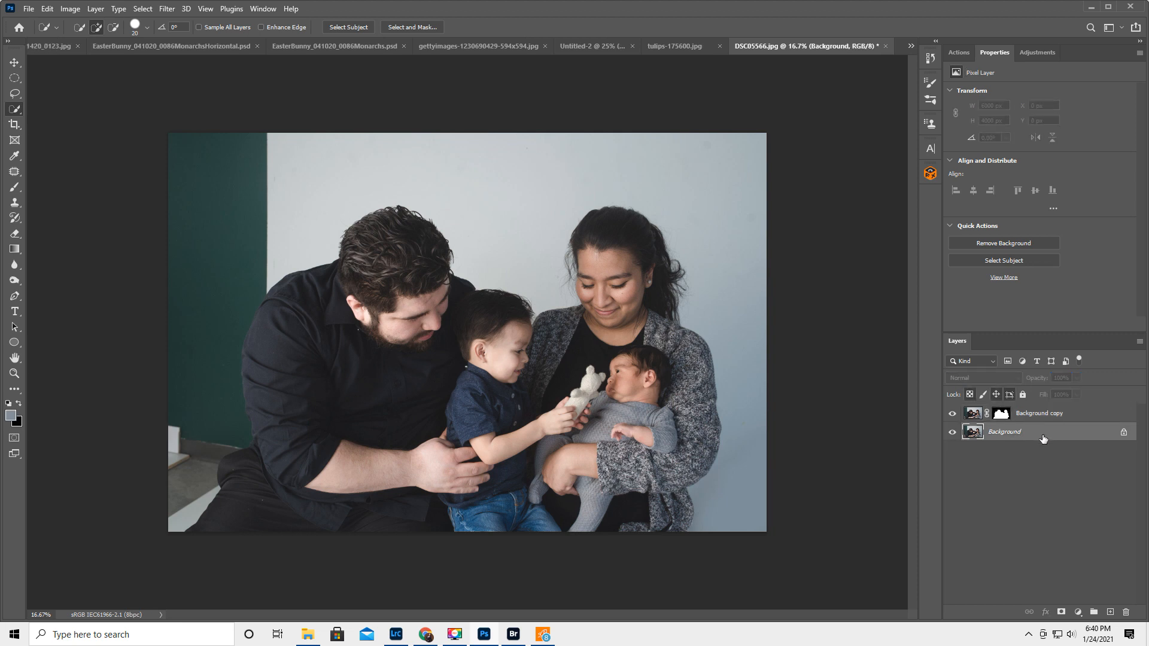
click(15, 250)
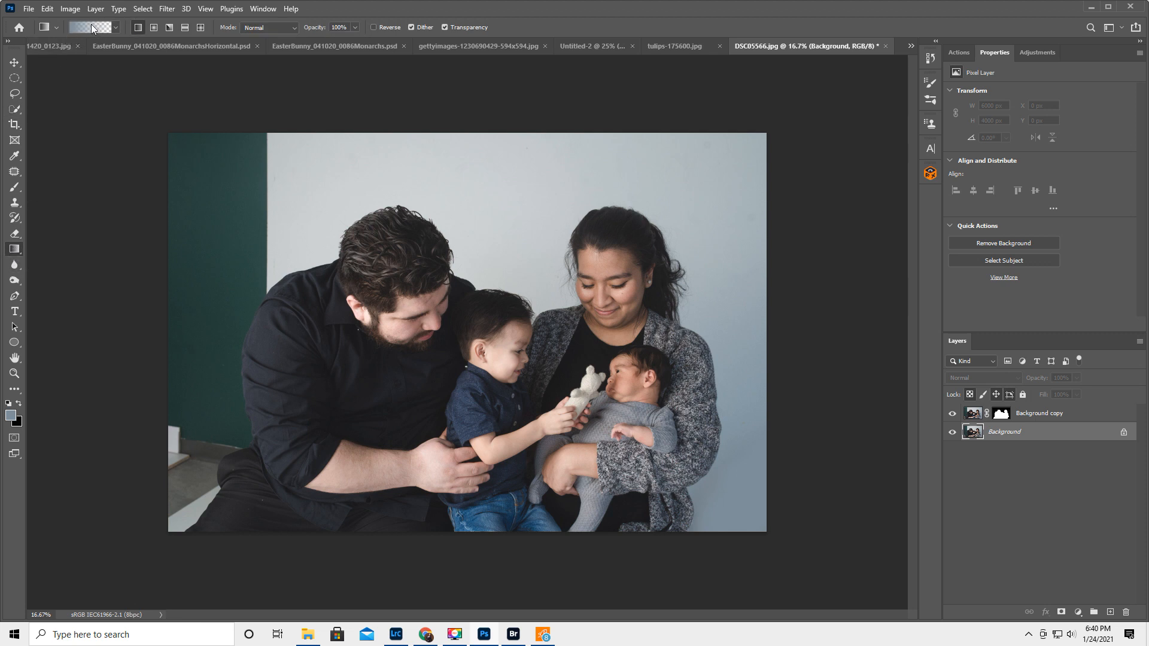
click(115, 27)
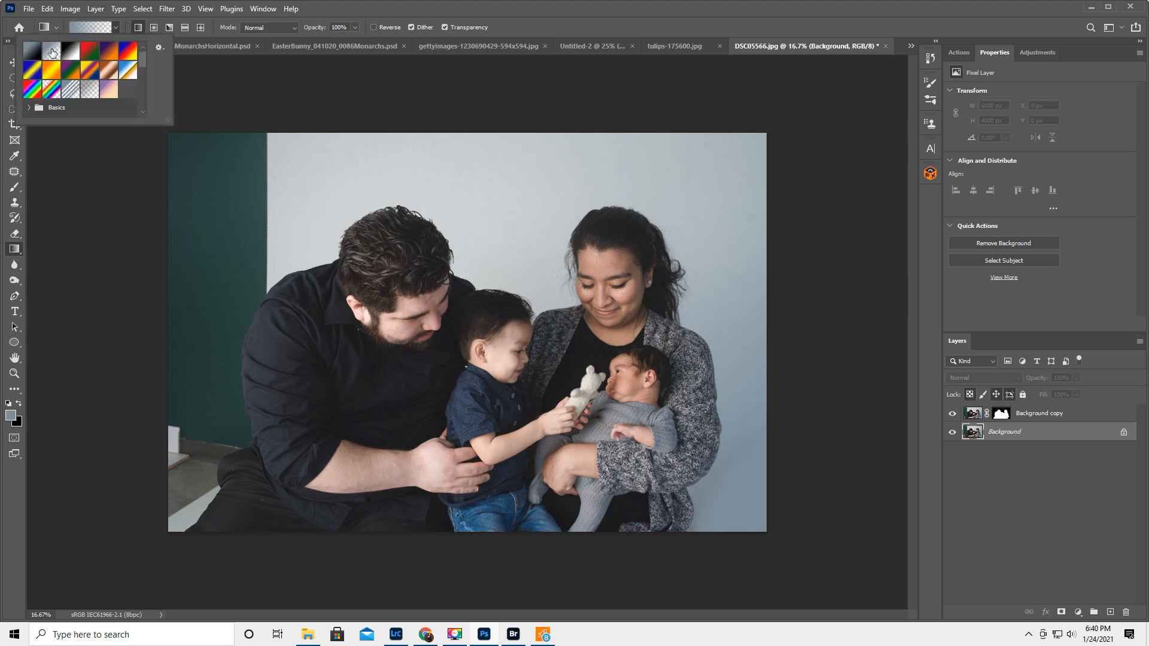
click(112, 236)
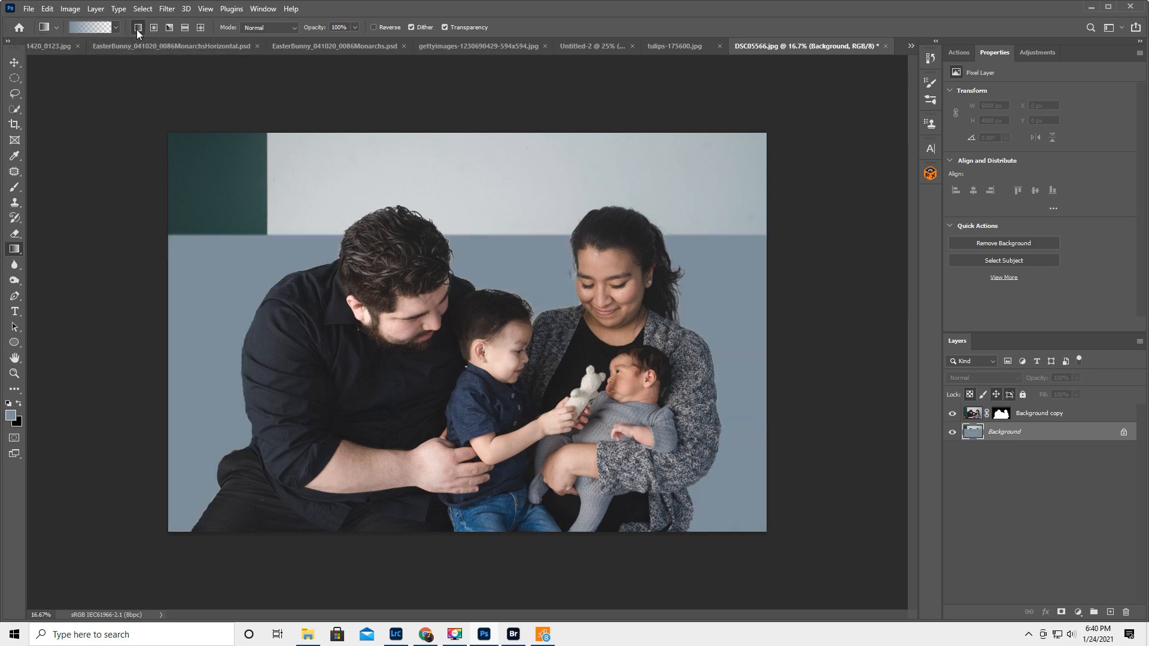
key(ctrl+z)
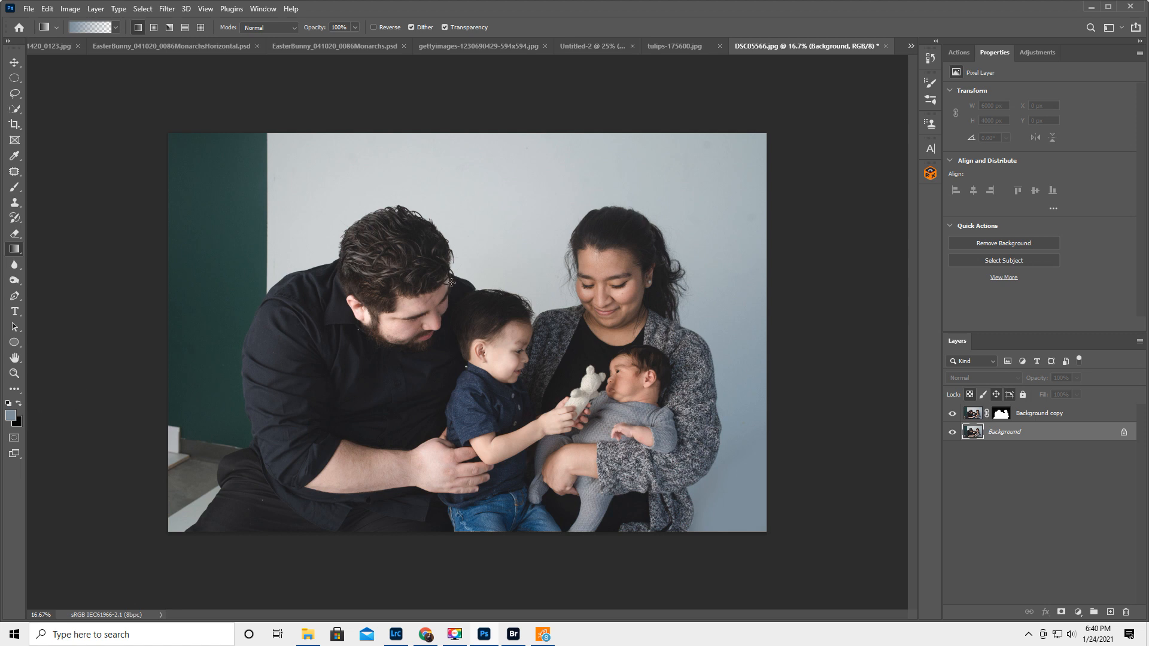
alt+click(483, 281)
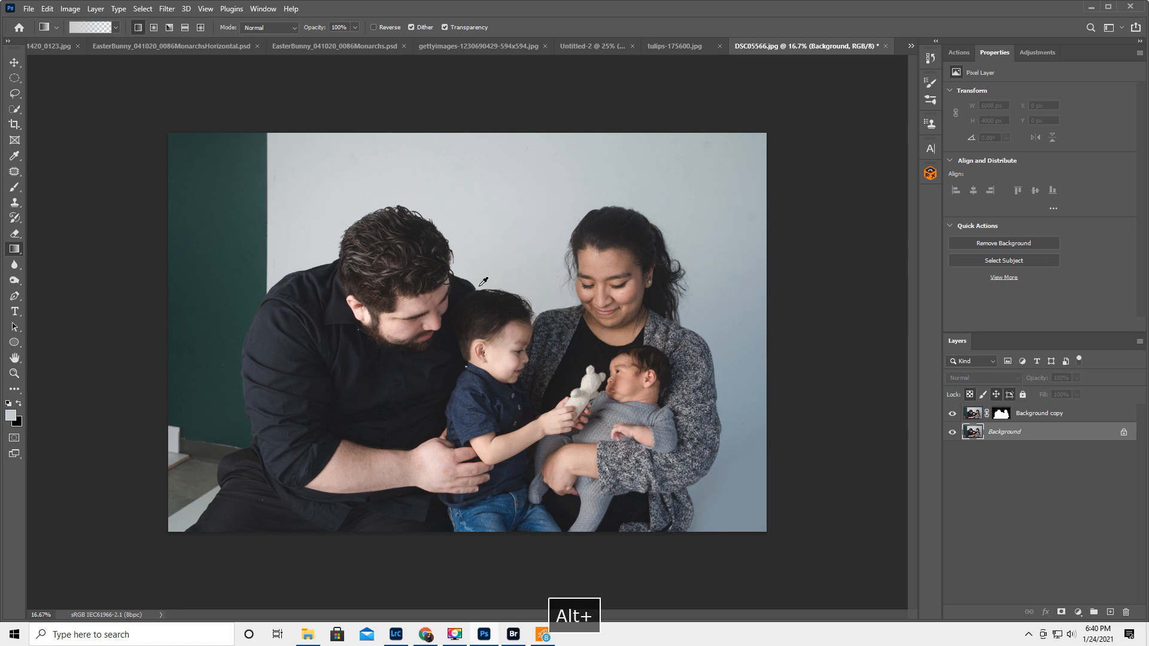
alt+click(515, 291)
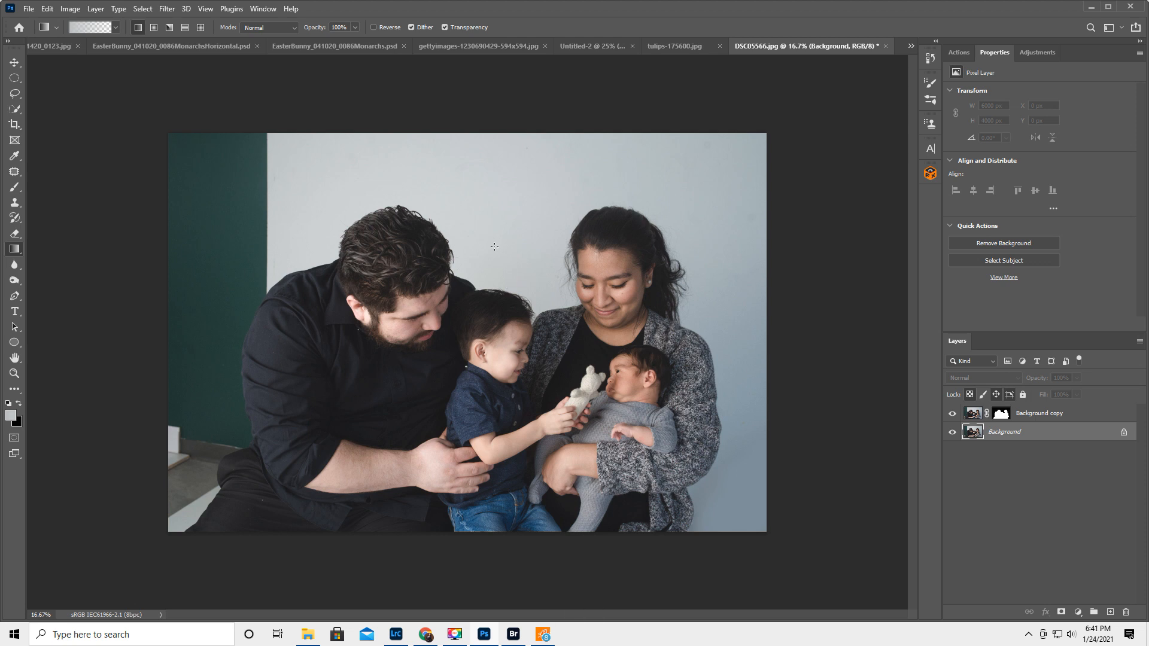
Step: Try covering the green panel, wall and floor with light grey gradients directly on the Background layer, and undo them
drag(467, 132, 466, 597)
drag(474, 206, 457, 586)
drag(217, 369, 207, 531)
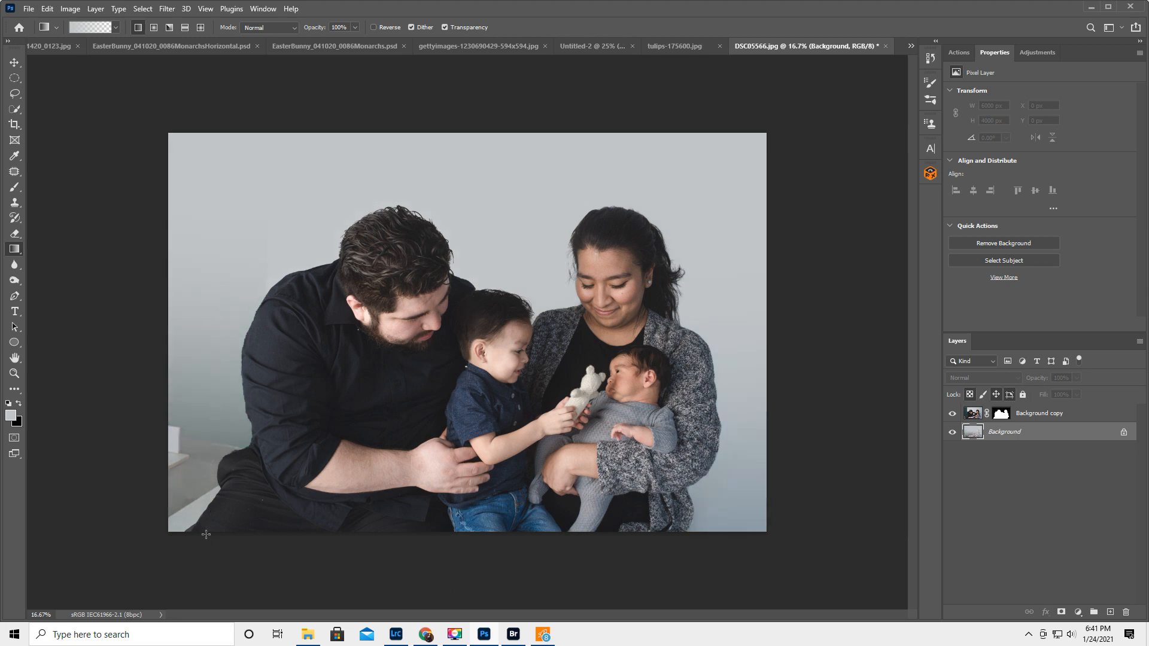
drag(204, 376, 198, 562)
drag(202, 436, 202, 555)
drag(196, 479, 194, 535)
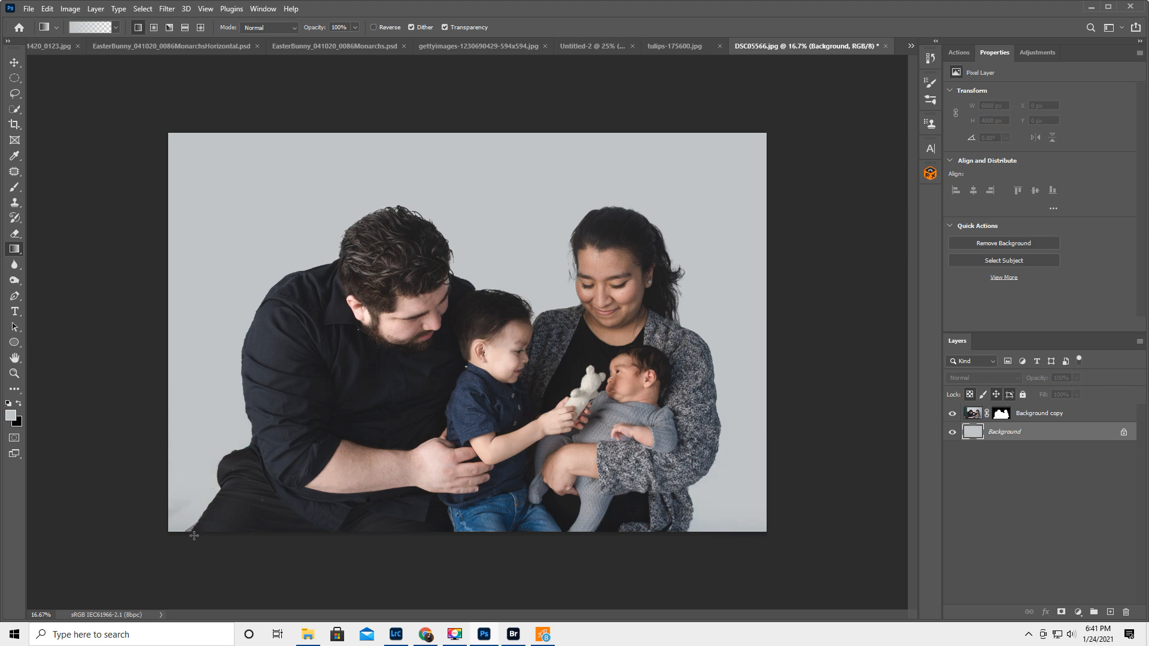
drag(195, 400, 189, 589)
drag(373, 348, 384, 344)
drag(808, 311, 428, 316)
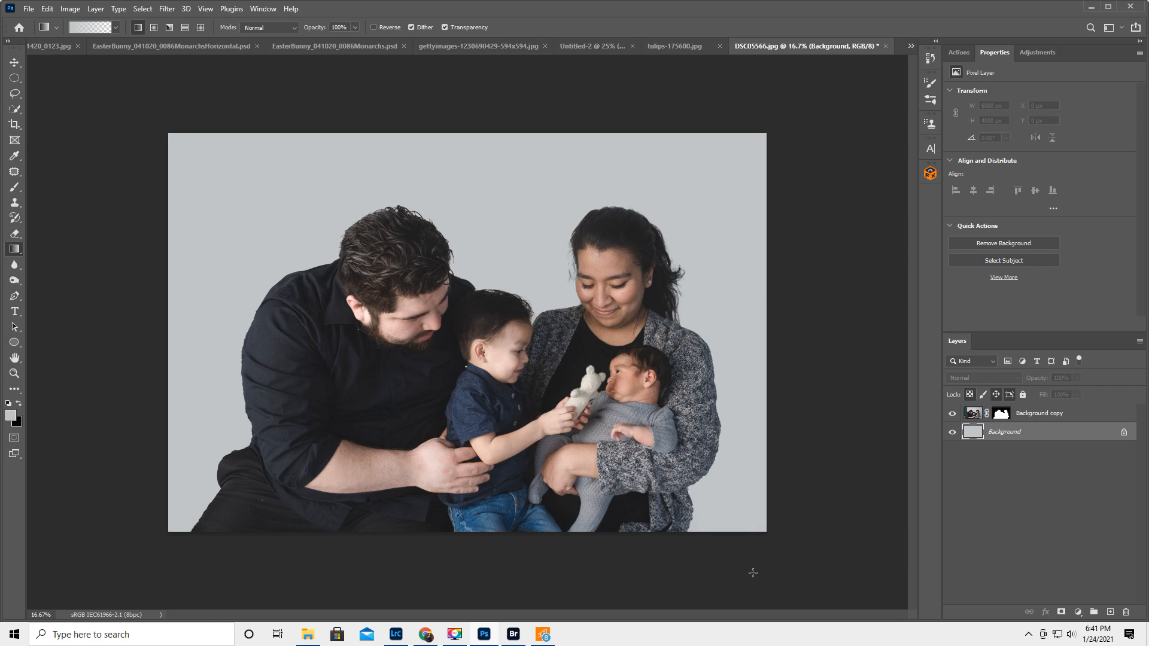
drag(513, 363, 508, 163)
drag(489, 123, 474, 490)
key(ctrl+z)
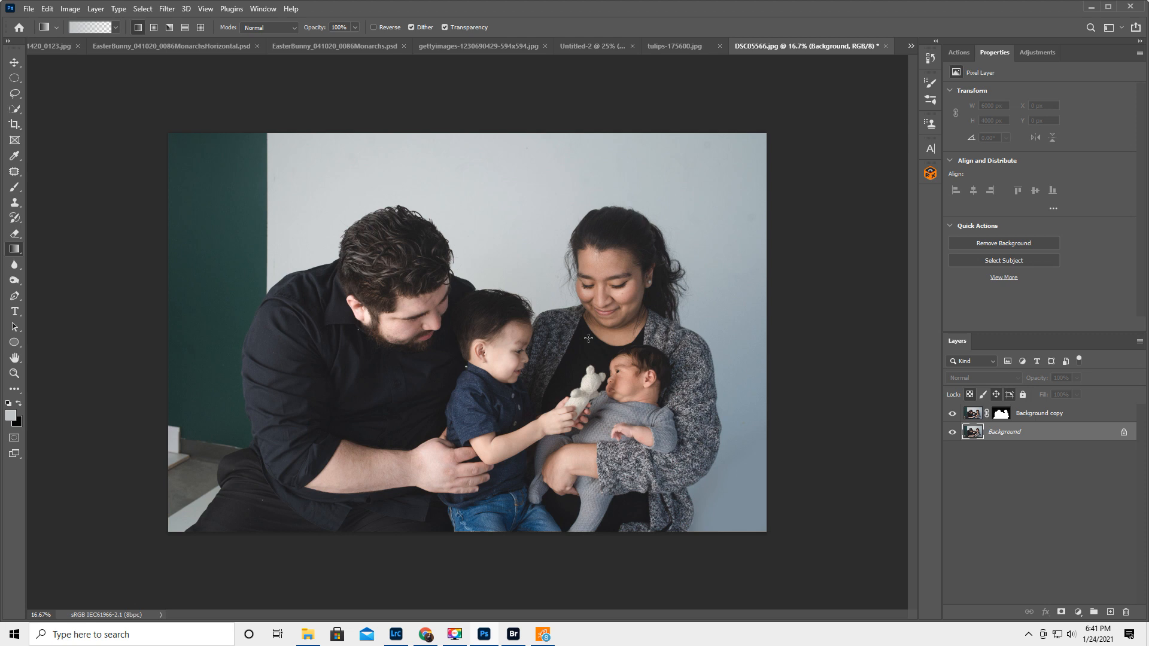
Step: Duplicate the Background layer beneath the masked family layer
key(ctrl+j)
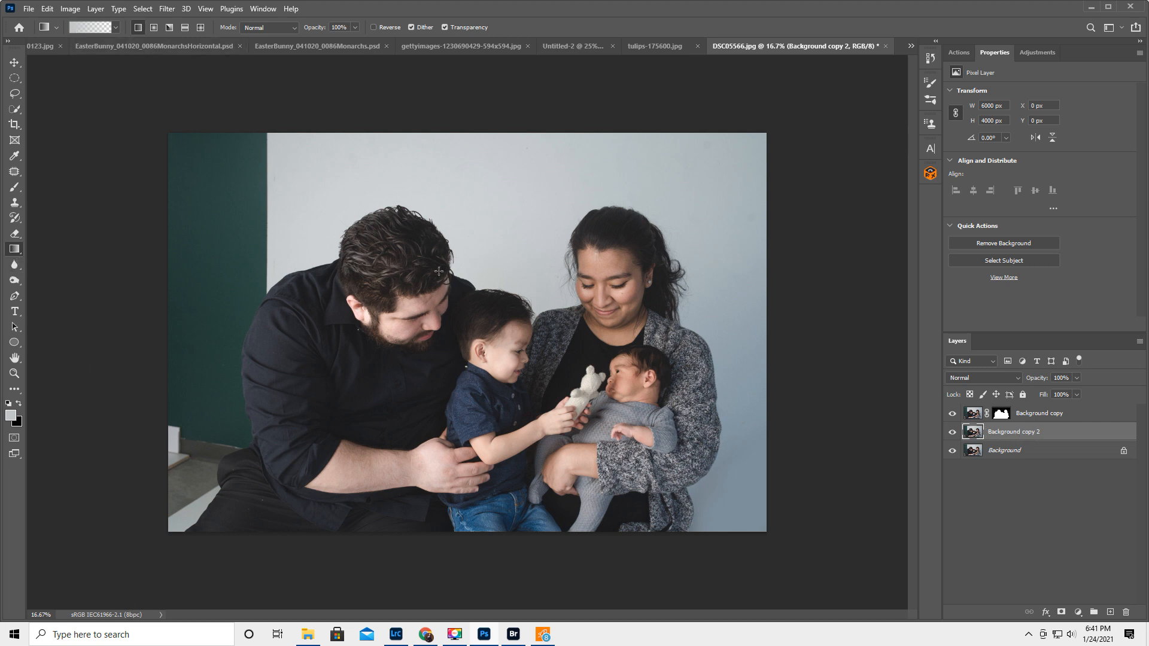
Step: Cover the green panel, floor and wall on the Background copy 2 layer with overlapping light grey linear gradients from every side
key(alt)
drag(443, 128, 439, 445)
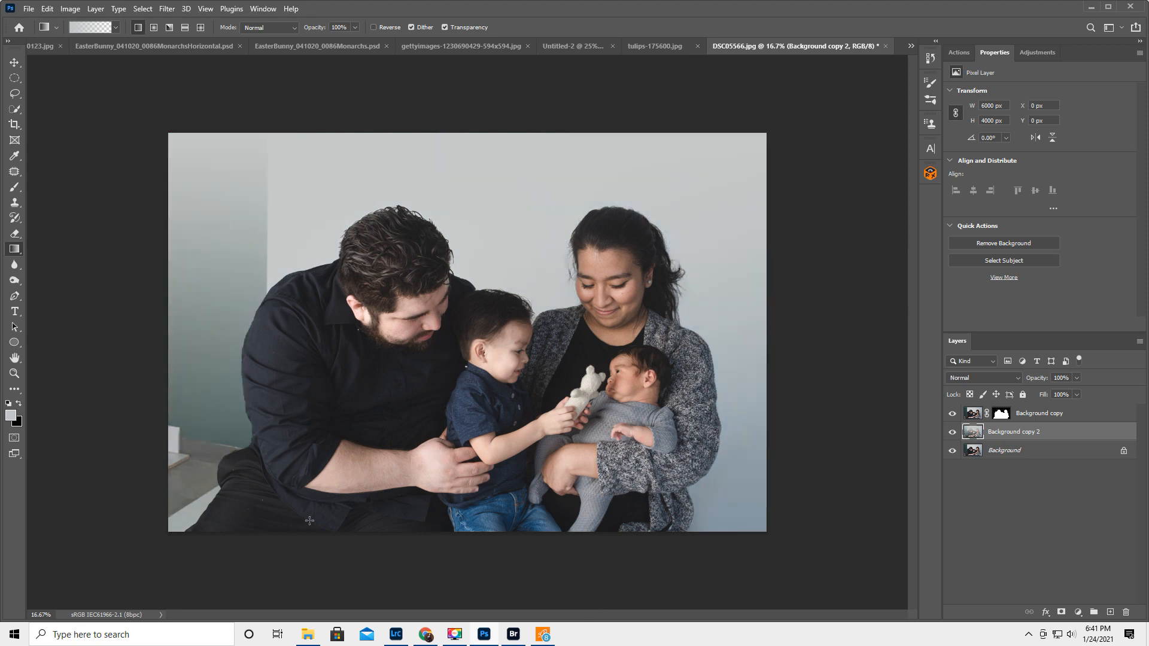
drag(129, 357, 204, 357)
drag(798, 353, 699, 352)
drag(452, 99, 422, 385)
drag(250, 197, 241, 389)
drag(250, 119, 204, 565)
drag(156, 510, 367, 508)
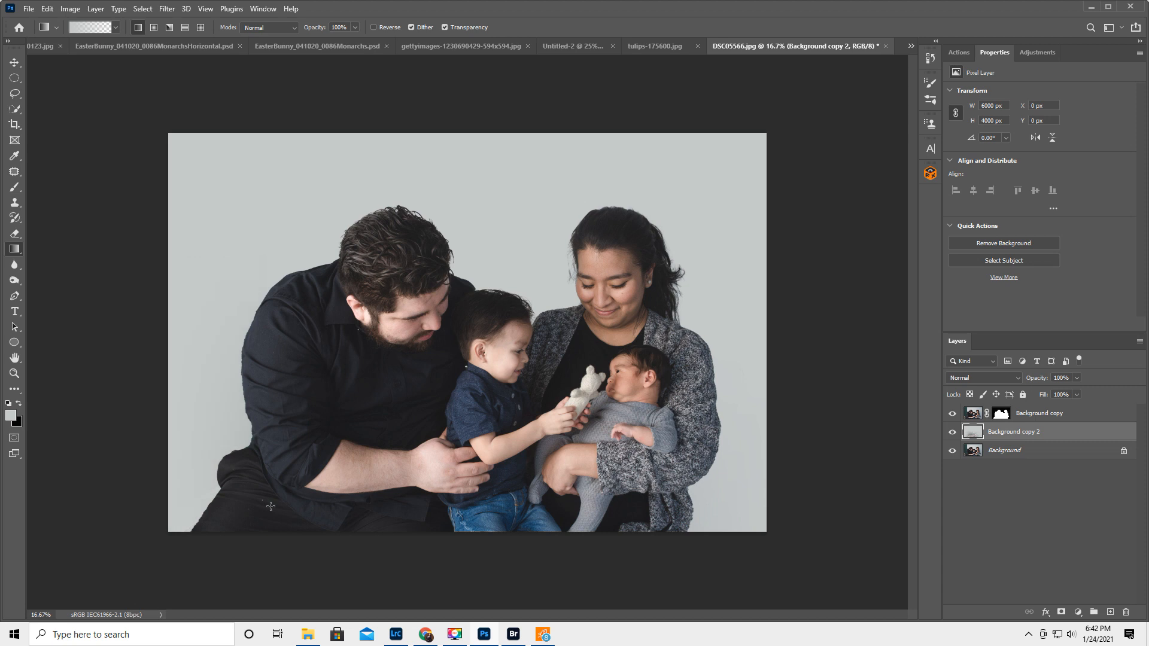
drag(171, 418, 358, 420)
drag(254, 258, 237, 455)
drag(766, 315, 618, 320)
drag(472, 124, 470, 587)
Step: Add a layer mask to Background copy 2 and invert it to black
click(1061, 612)
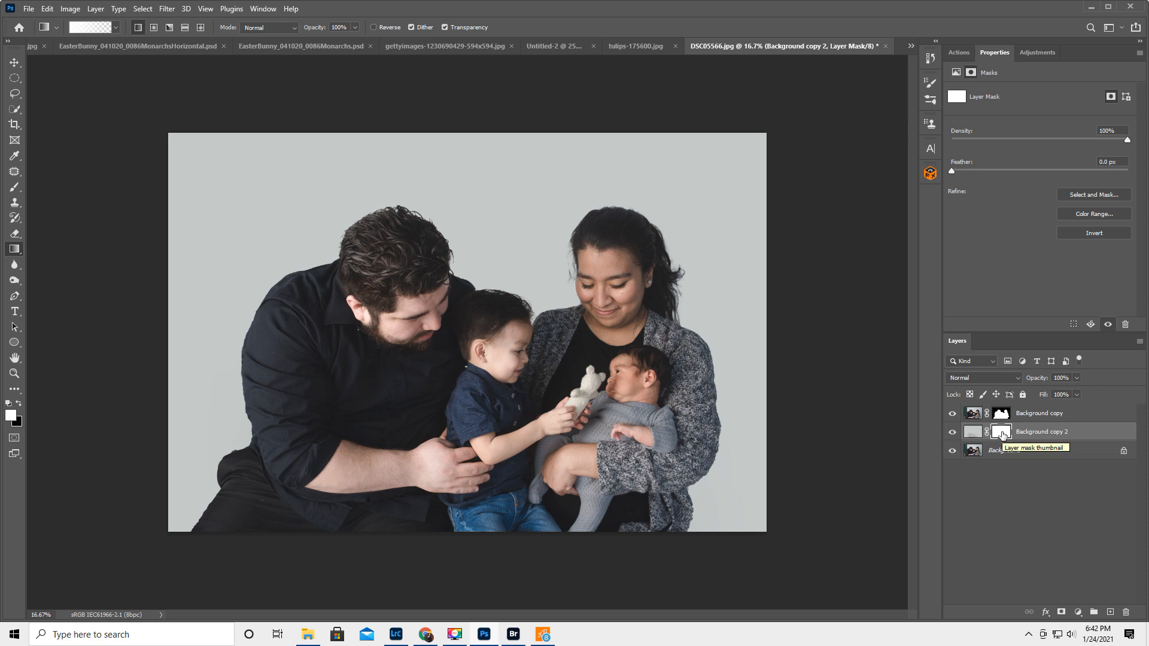
key(ctrl+i)
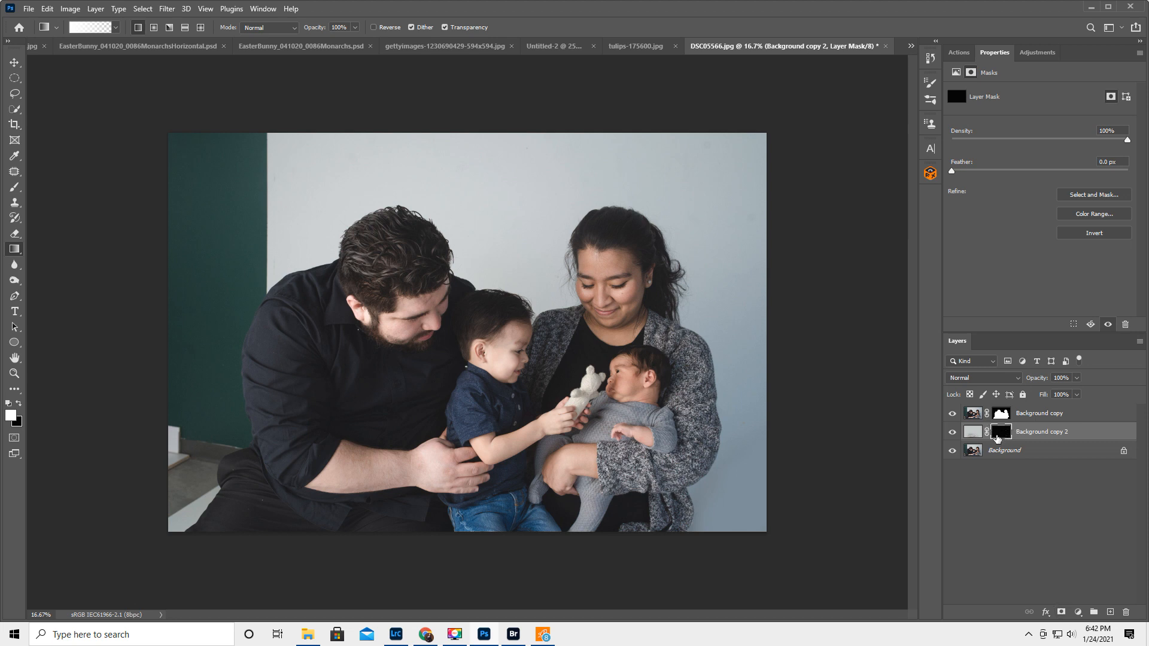
Step: Reveal the grey over the green panel and floor by painting white on the mask with a 1600 px brush at 0% hardness
click(12, 189)
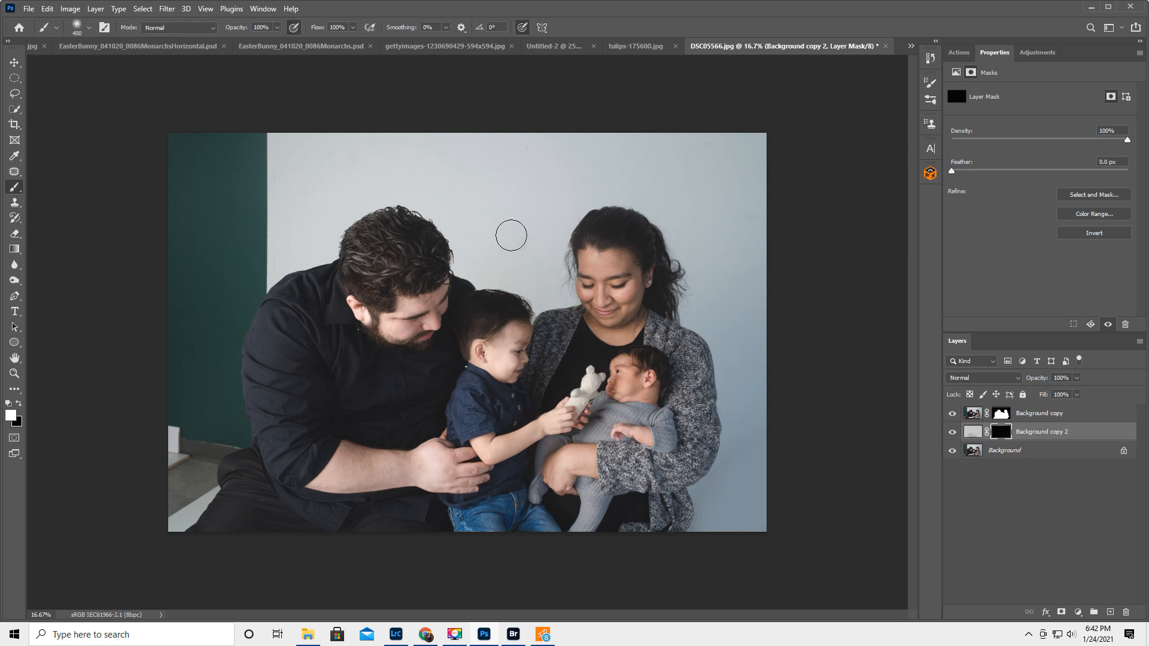
key(d)
key(x)
key(d)
key(x)
key(x)
right_click(502, 227)
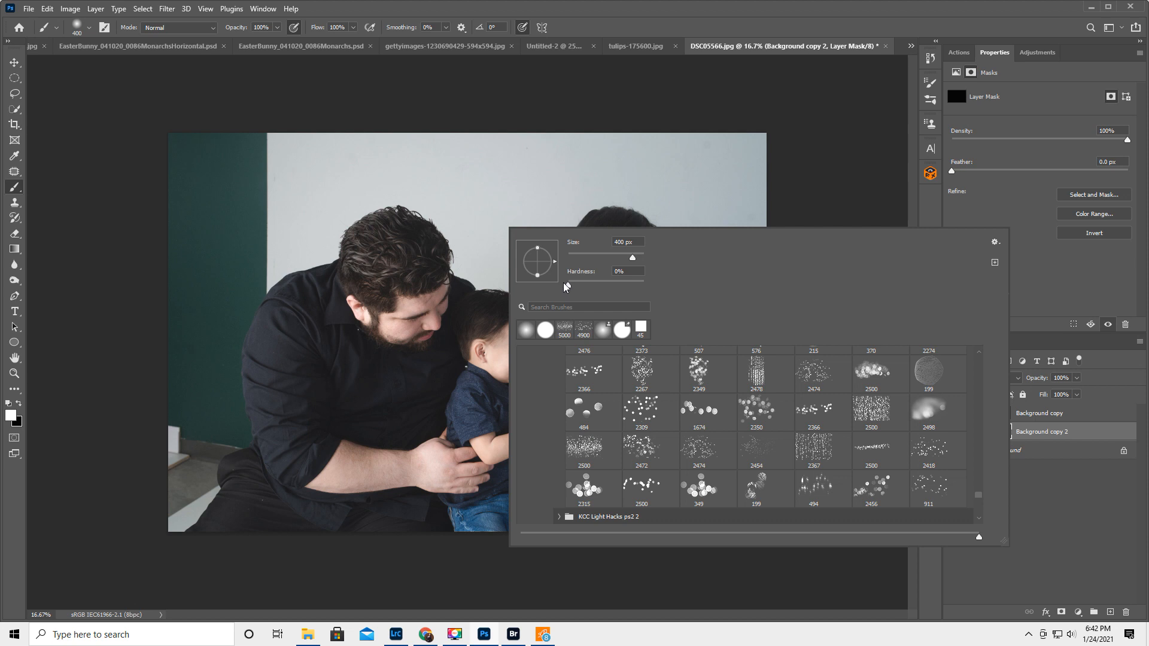
click(566, 286)
key(Return)
key(bracketright)
key(bracketright)
key(bracketright)
key(bracketright)
key(bracketright)
key(bracketright)
key(bracketright)
key(bracketright)
key(bracketright)
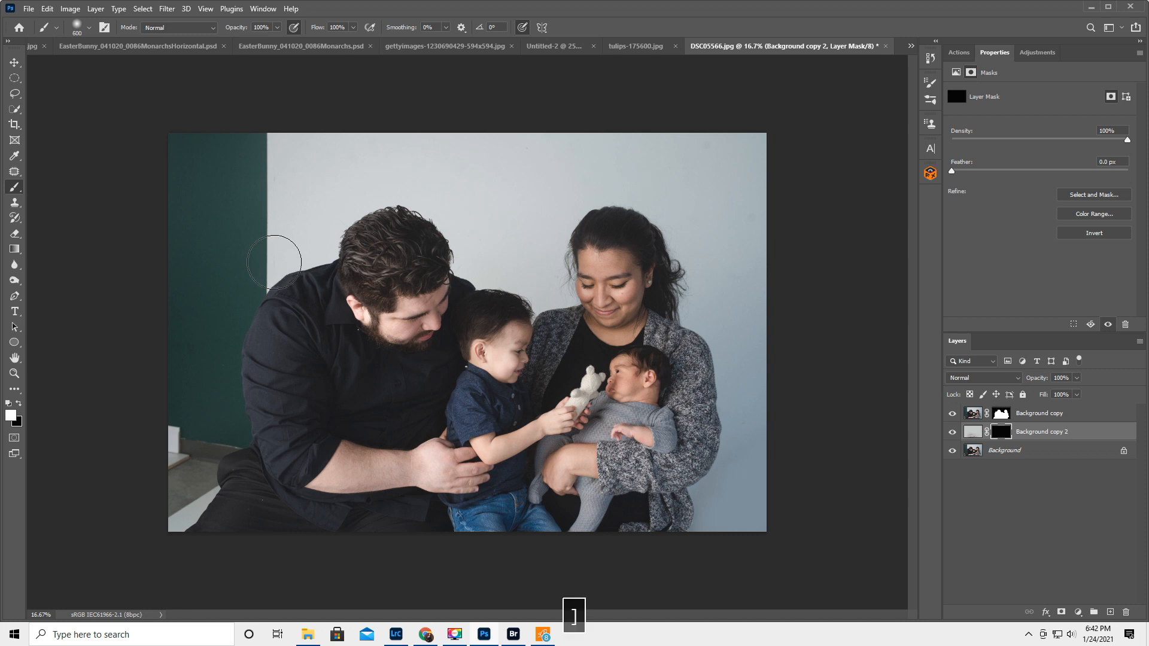
key(bracketright)
key(bracketright)
key(bracketright)
mouse_move(257, 191)
mouse_down()
mouse_move(261, 221)
mouse_move(196, 190)
mouse_move(192, 200)
mouse_move(211, 217)
mouse_move(193, 298)
mouse_move(201, 322)
mouse_move(225, 317)
mouse_move(189, 494)
mouse_up()
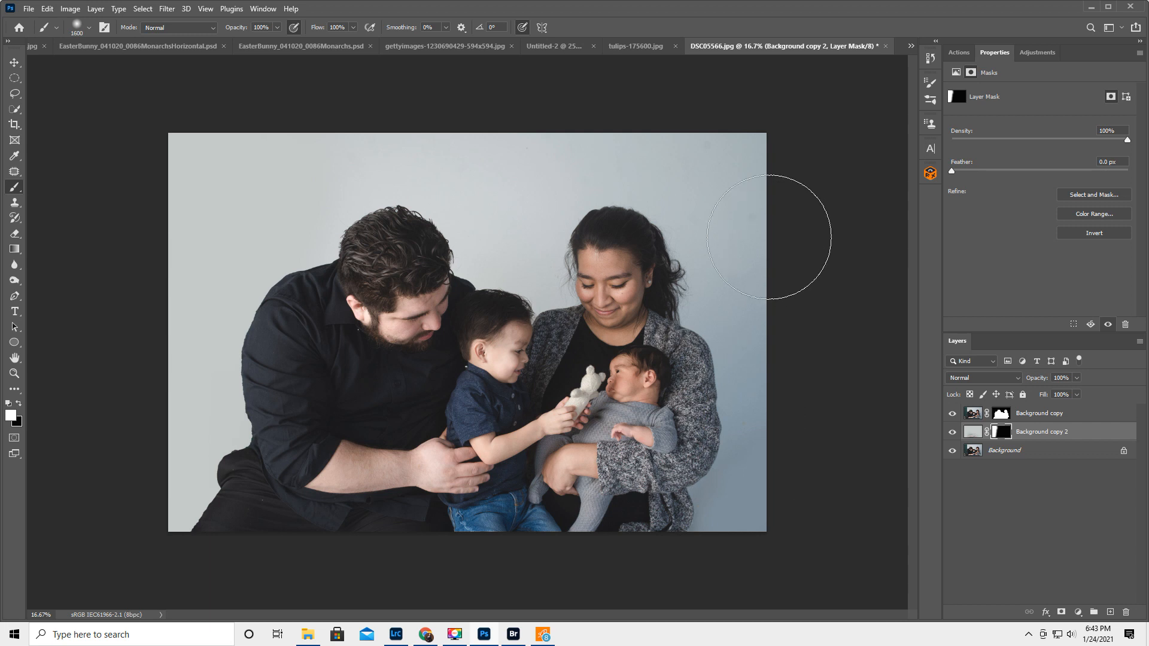
Step: Set the brush opacity to 20% and paint the mask over the wall behind and beside the woman to blend the grey in
drag(240, 28, 190, 54)
mouse_move(576, 258)
mouse_down()
mouse_move(689, 272)
mouse_move(743, 358)
mouse_move(722, 536)
mouse_move(762, 482)
mouse_move(767, 414)
mouse_move(756, 418)
mouse_up()
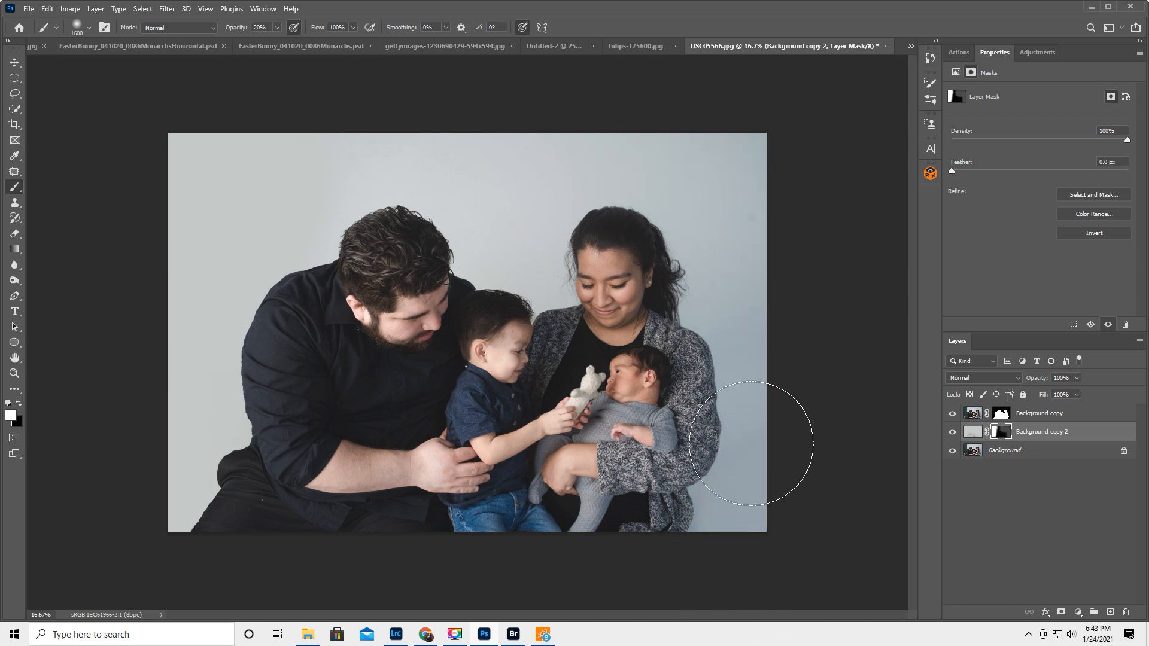
drag(756, 436, 752, 482)
mouse_move(787, 142)
mouse_down()
mouse_move(767, 479)
mouse_move(694, 542)
mouse_move(762, 507)
mouse_move(793, 142)
mouse_up()
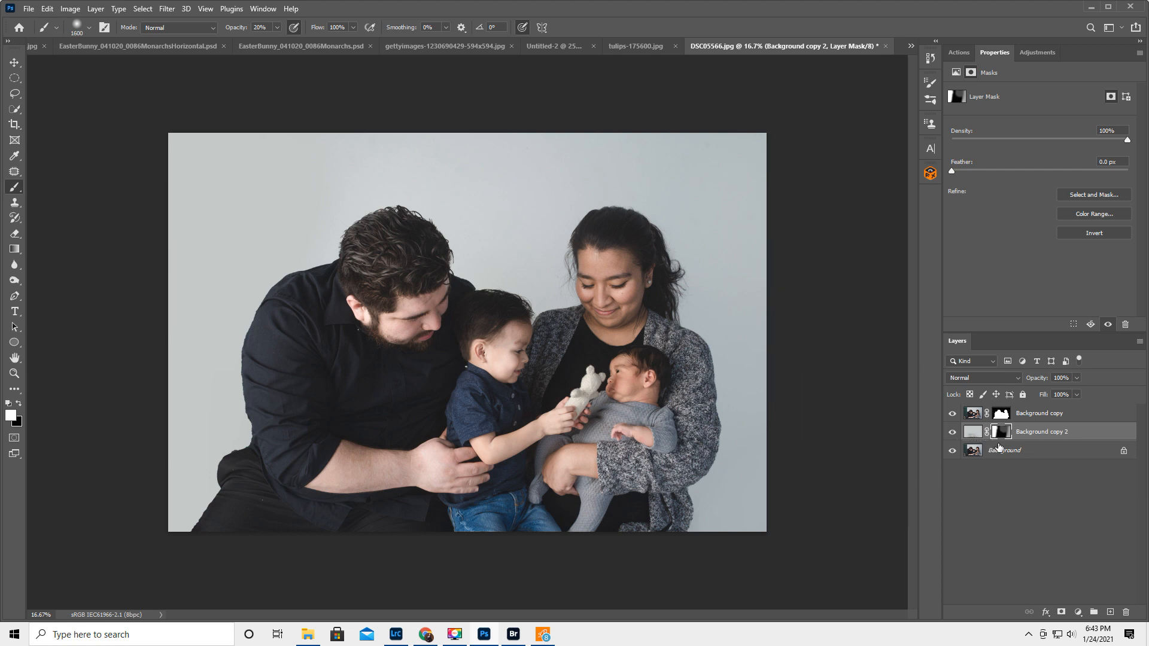
Step: Merge the Background copy 2 and Background layers, and undo the merge
shift+click(1041, 452)
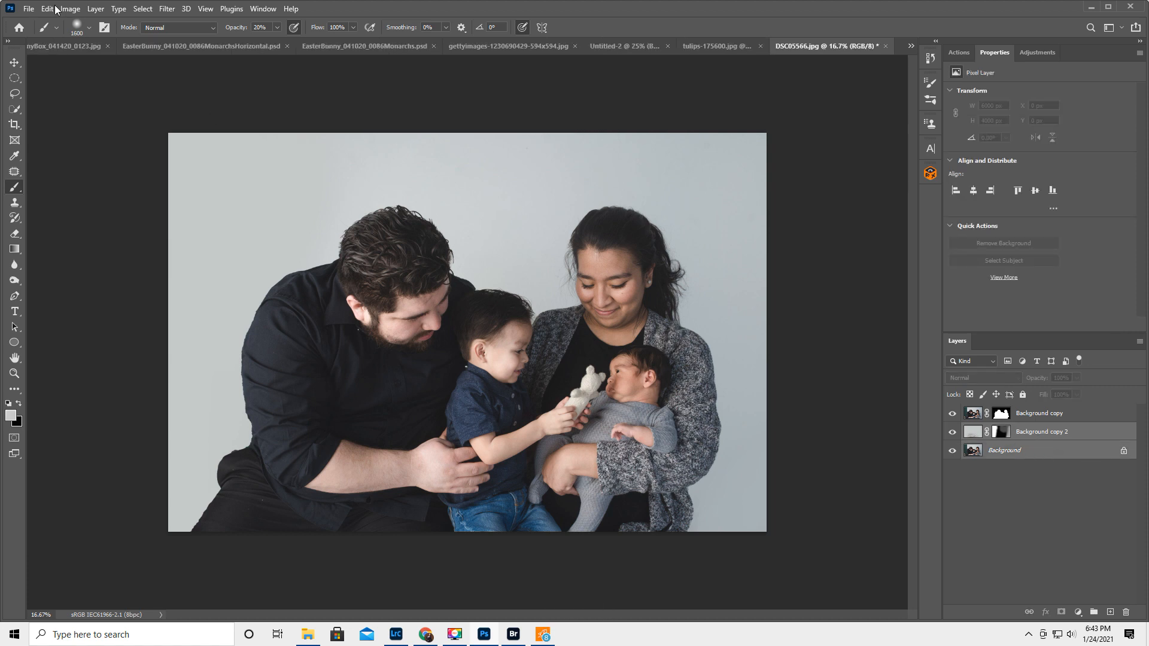
click(96, 8)
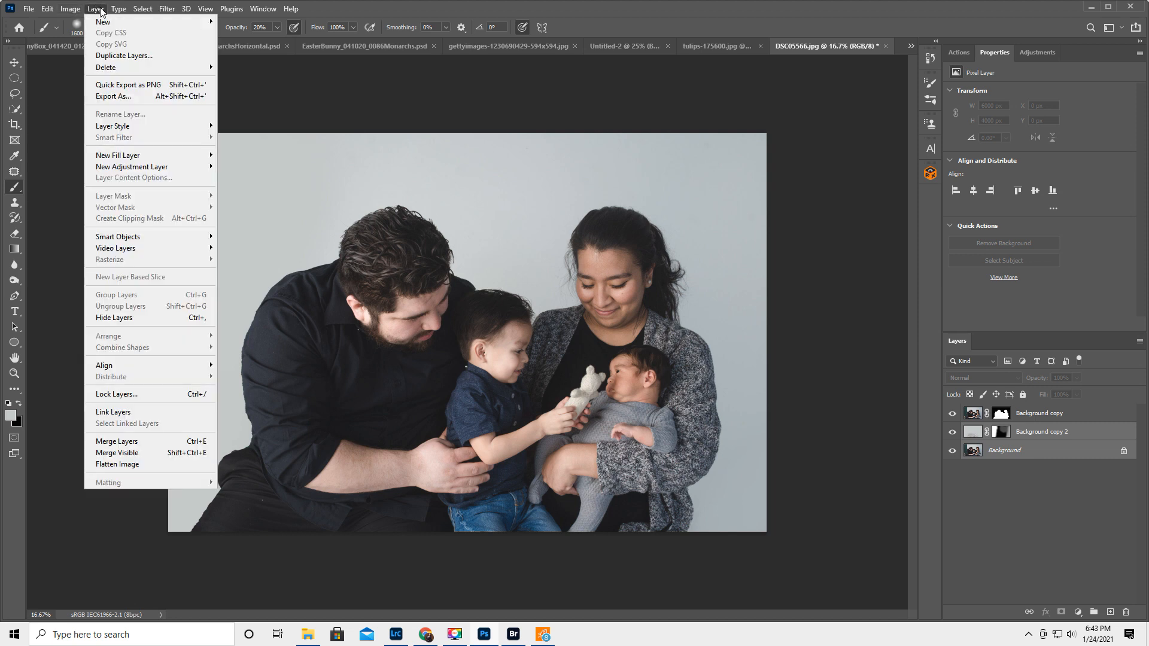
click(137, 444)
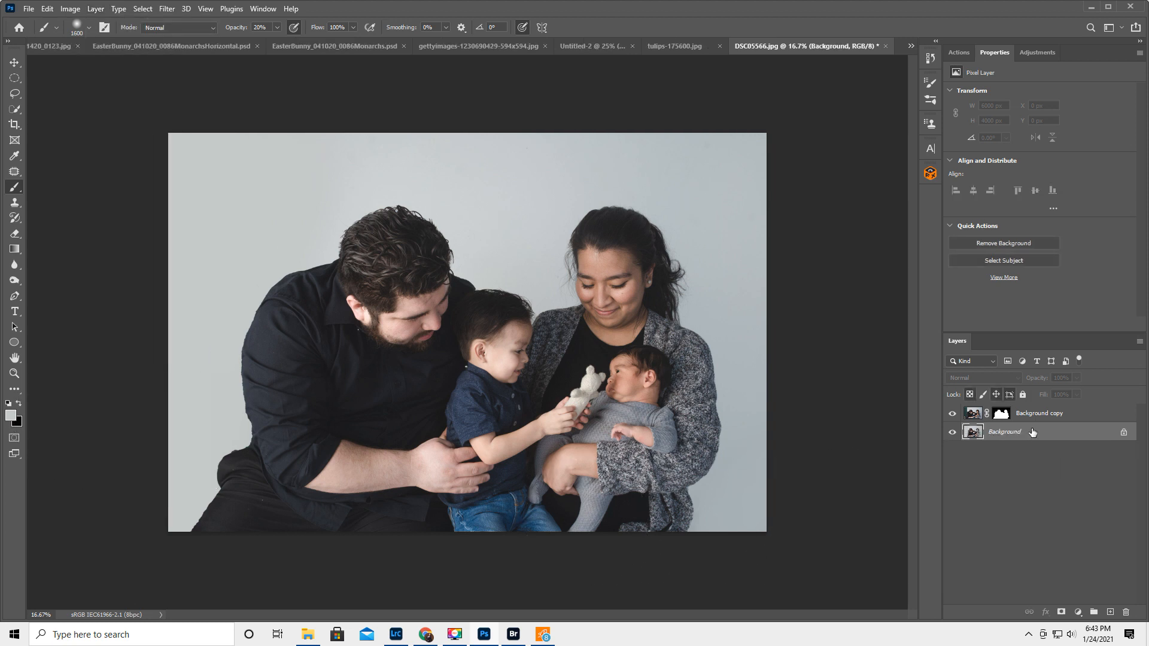
key(ctrl+z)
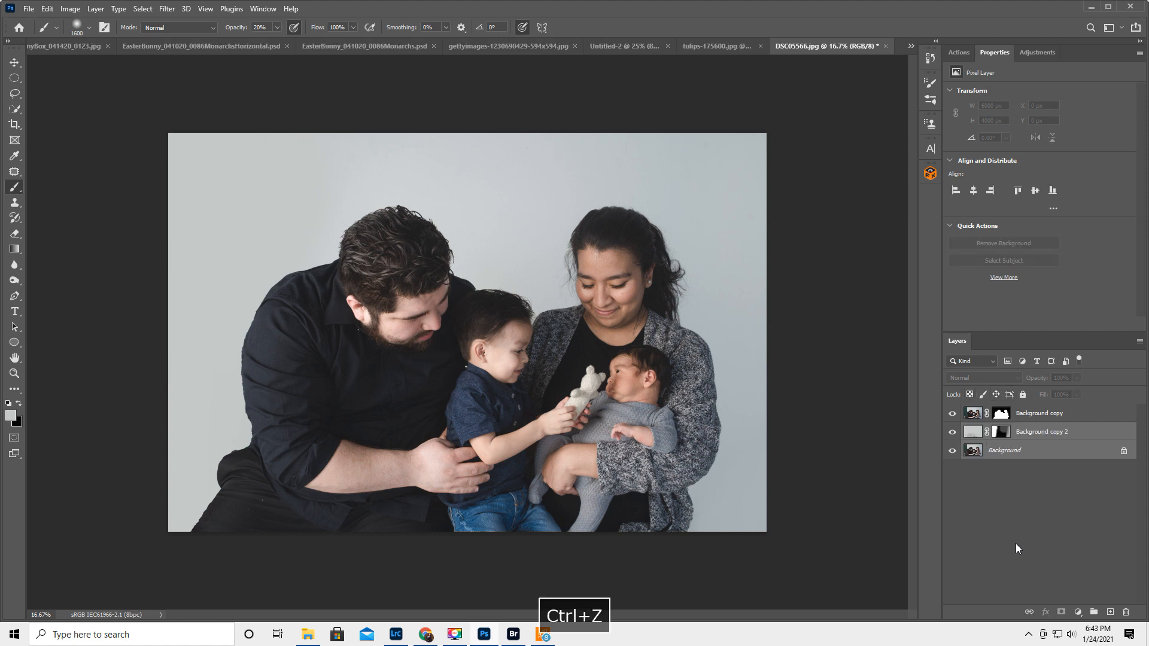
Step: Add a Curves adjustment layer above Background copy 2 and clip it to that layer
click(1078, 432)
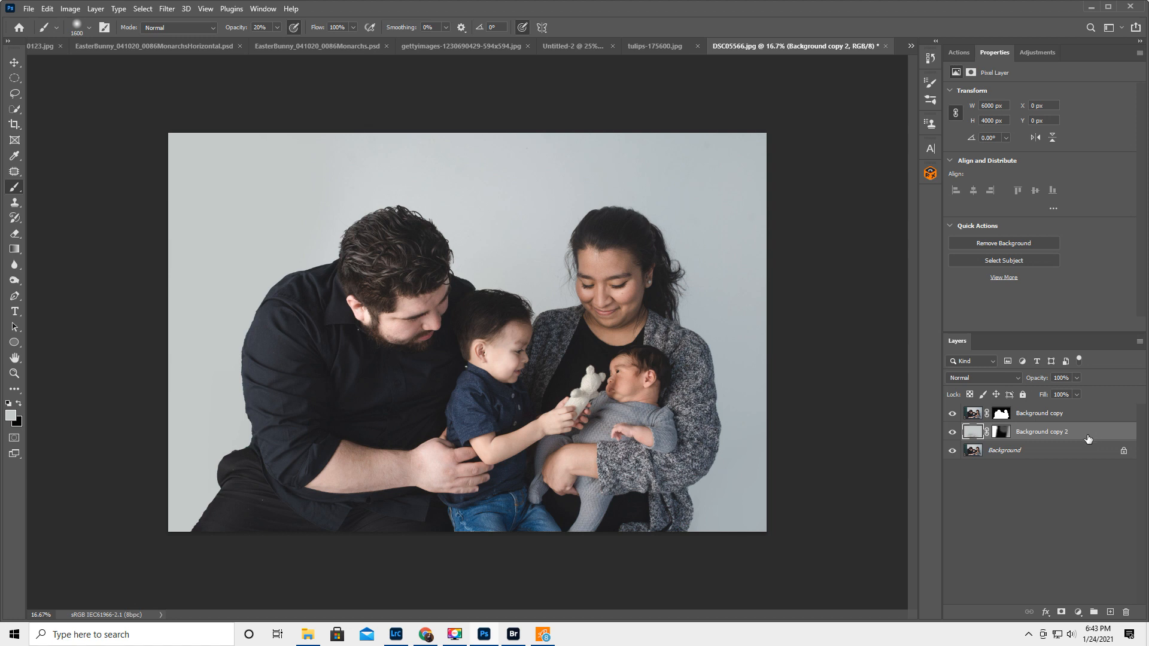
click(1038, 52)
click(1005, 80)
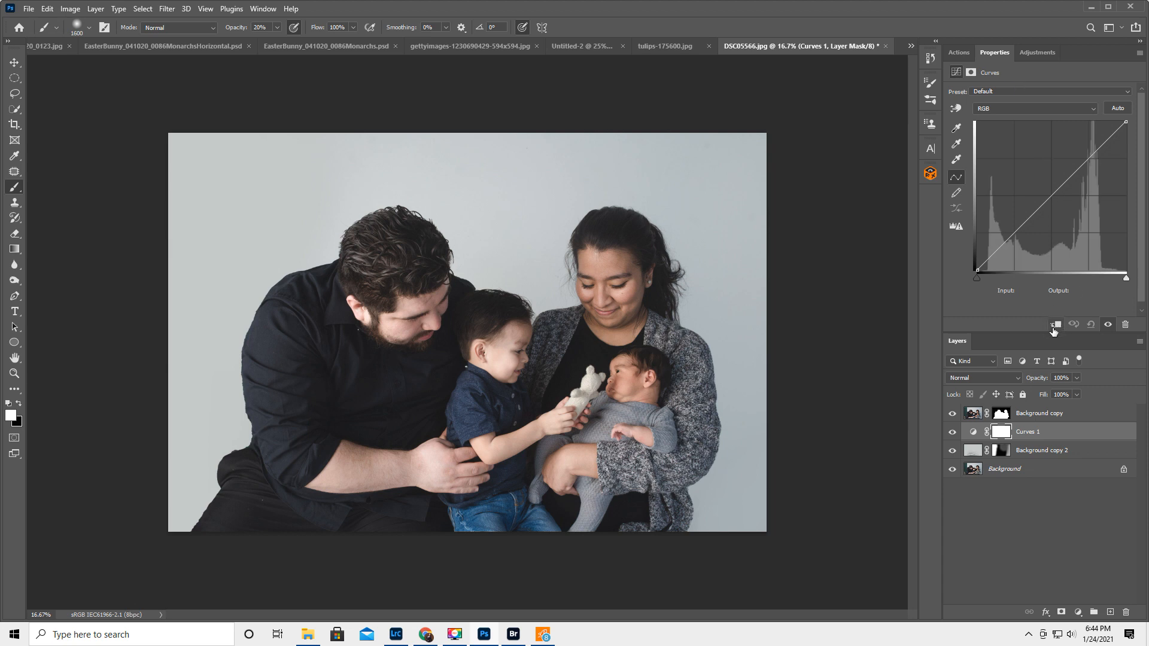
click(1056, 326)
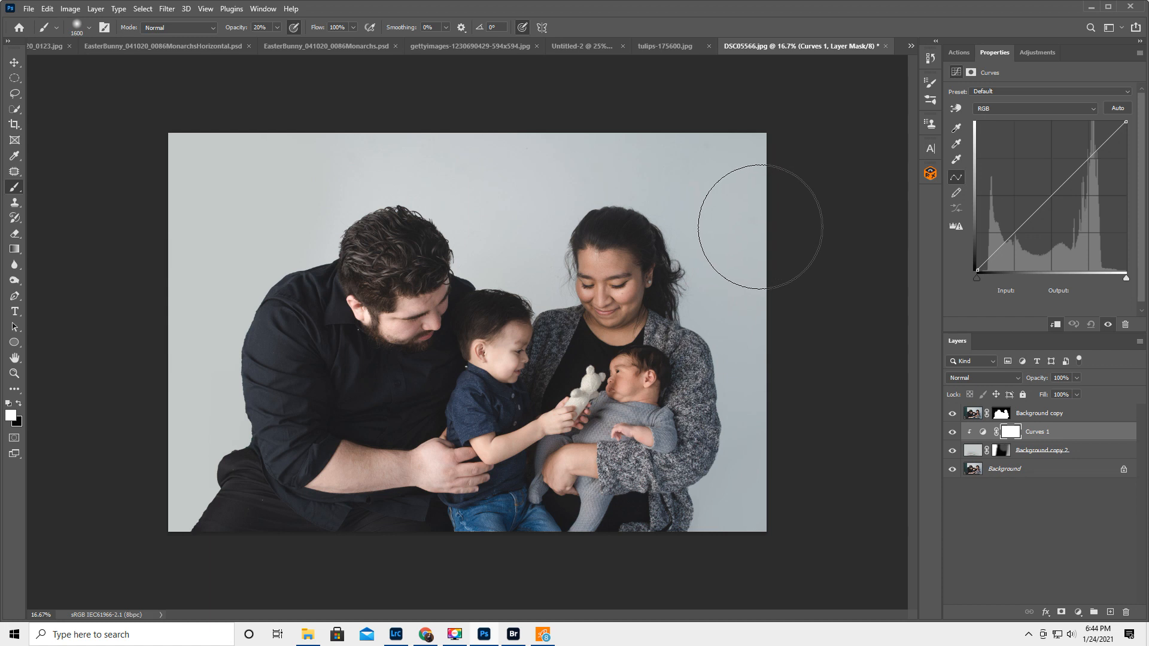
Step: Lower the green channel curve at a sampled wall tone beside the woman, mapping input 188 to output 177
click(1008, 107)
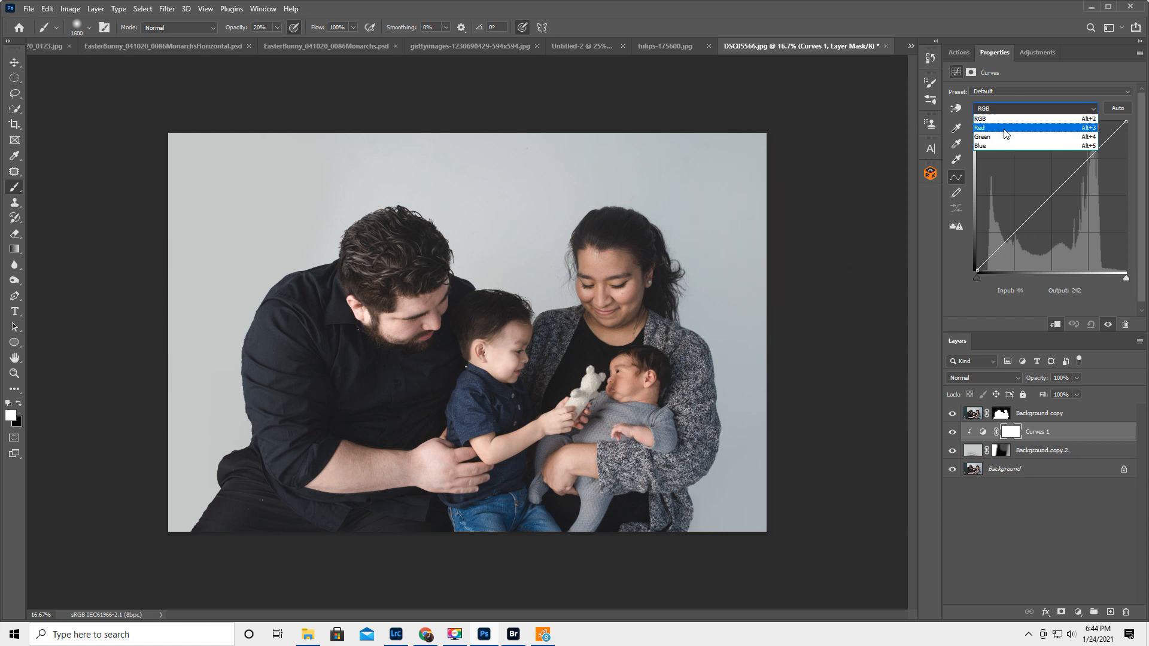
click(1001, 135)
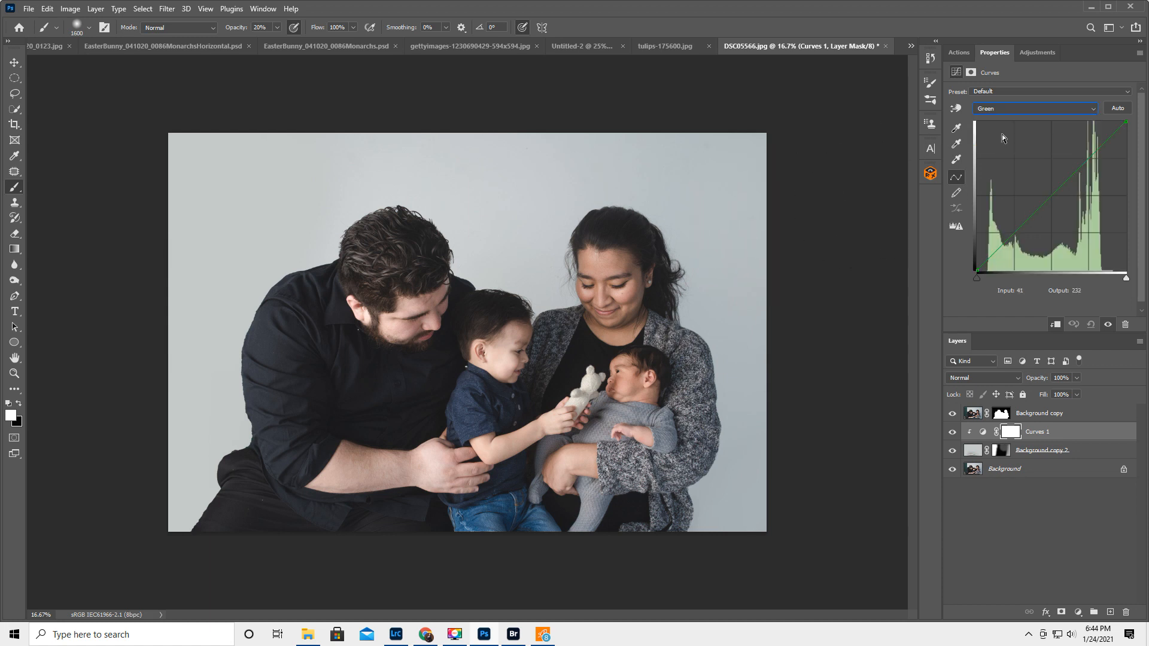
click(956, 109)
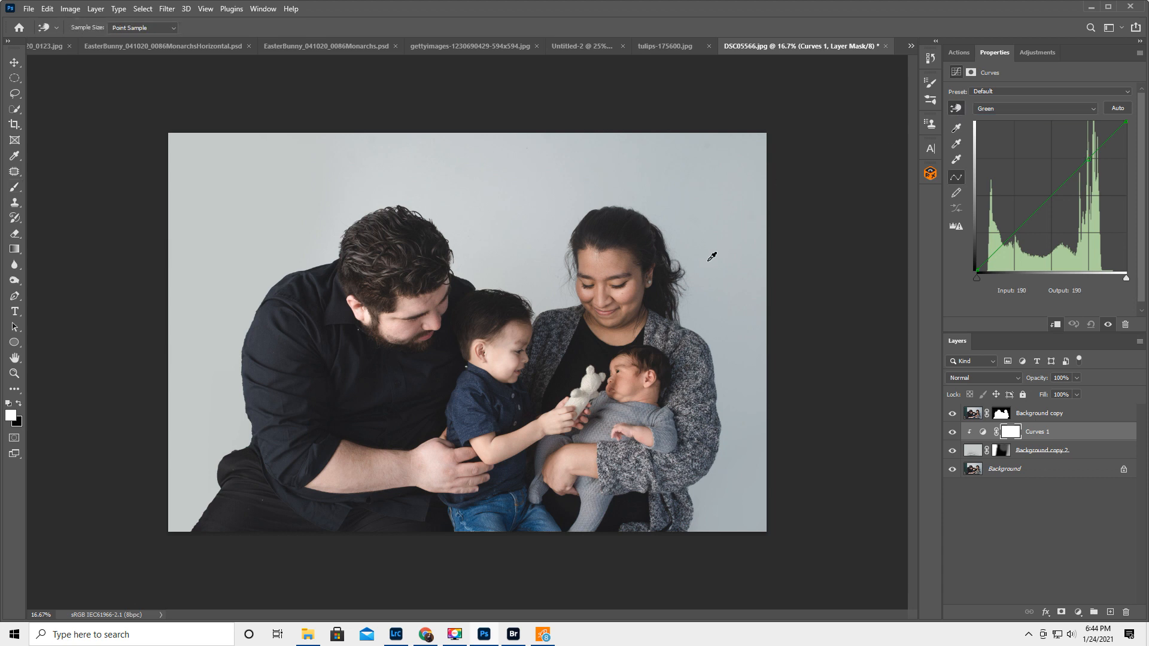
click(735, 241)
drag(734, 242, 735, 250)
click(736, 251)
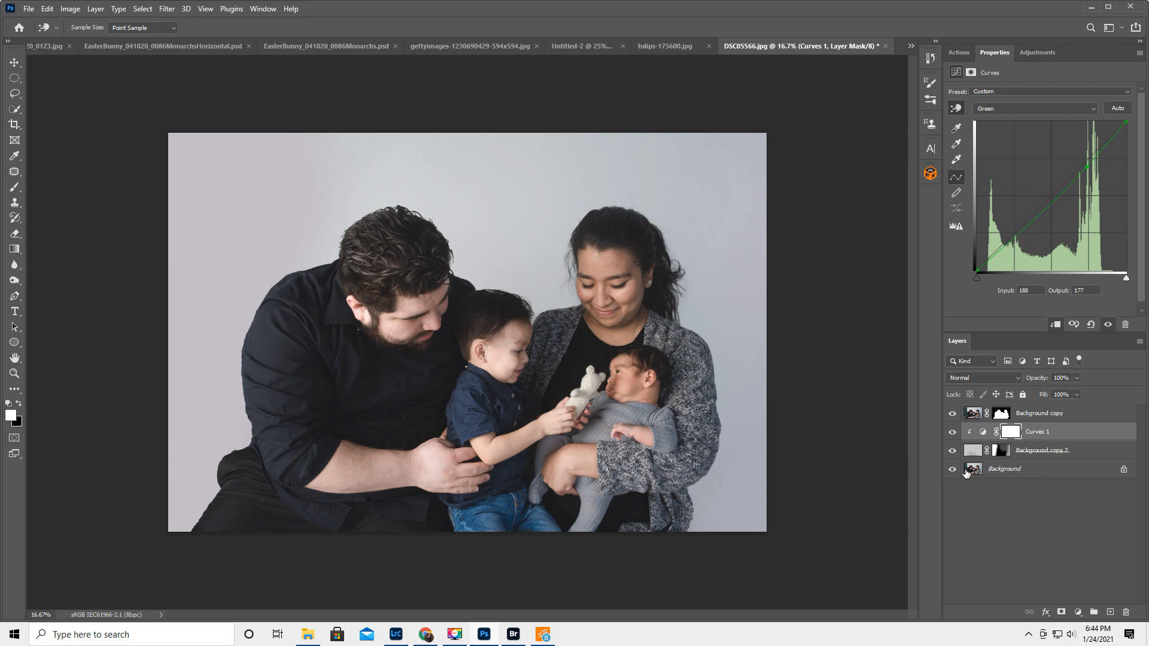
Step: Compare the wall with the Curves adjustment on and off, and delete the Curves 1 layer
click(953, 431)
click(953, 431)
click(953, 431)
click(1081, 435)
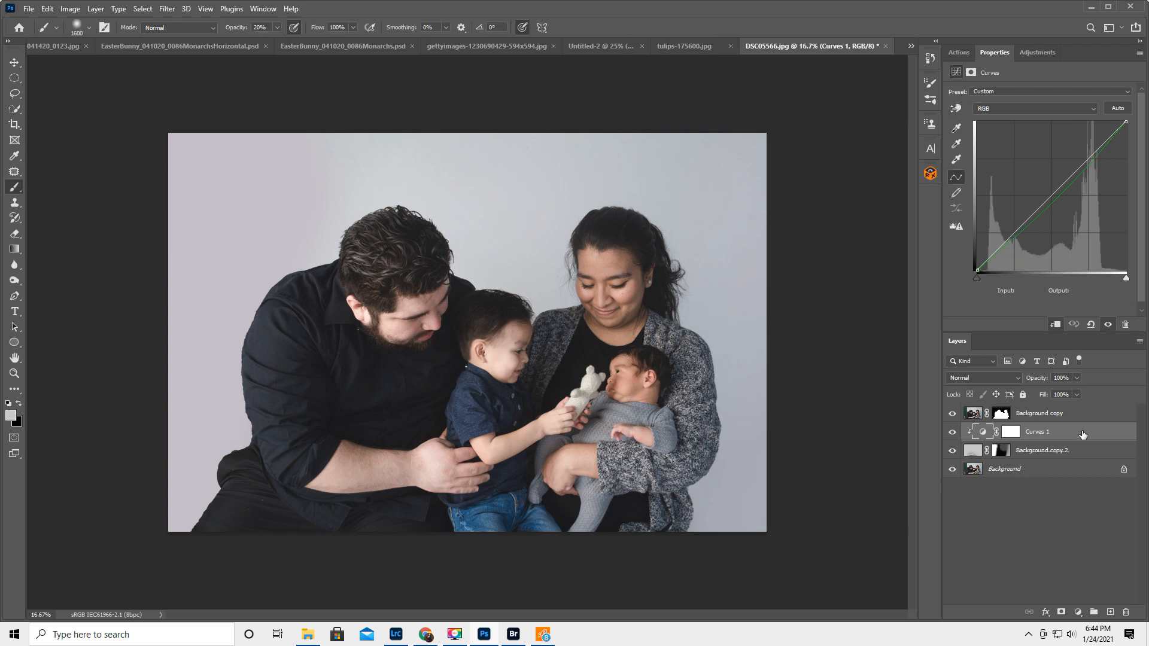
key(Delete)
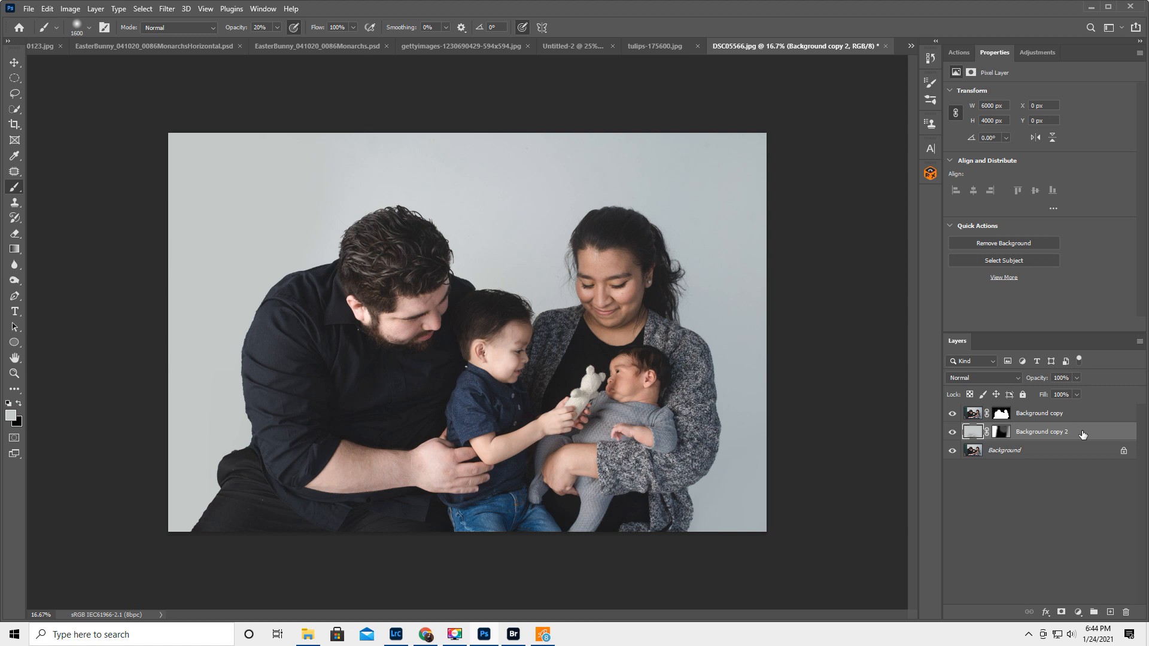
Step: Merge the masked Background copy 2 layer with the Background layer
shift+click(1041, 454)
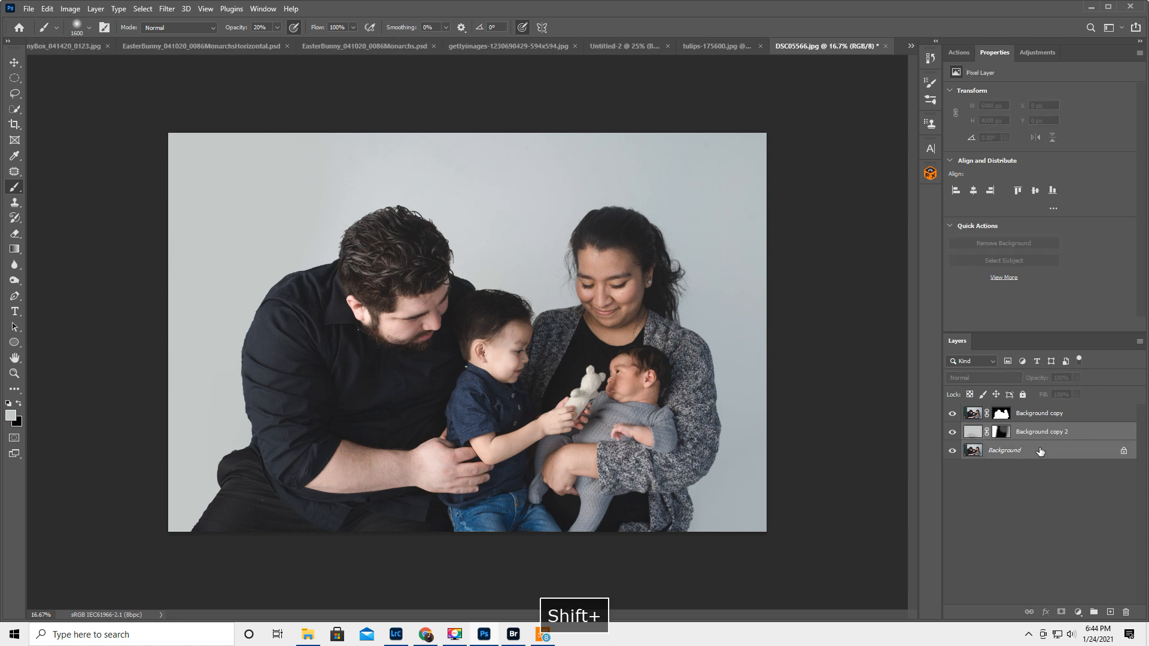
click(71, 9)
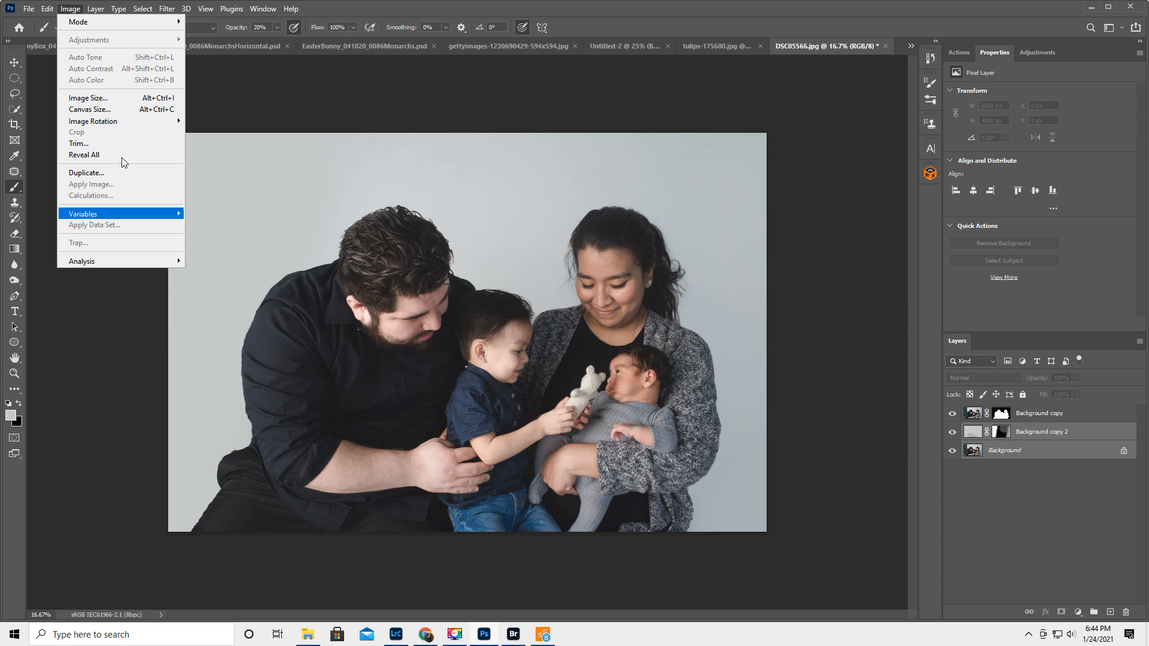
click(94, 9)
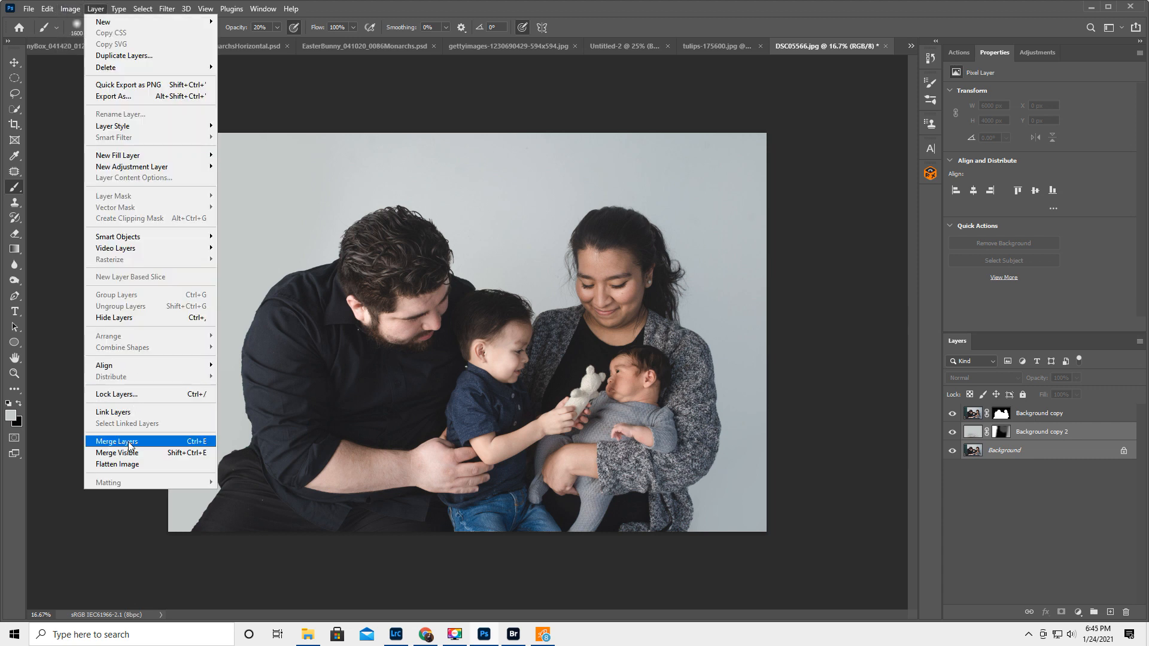
click(117, 441)
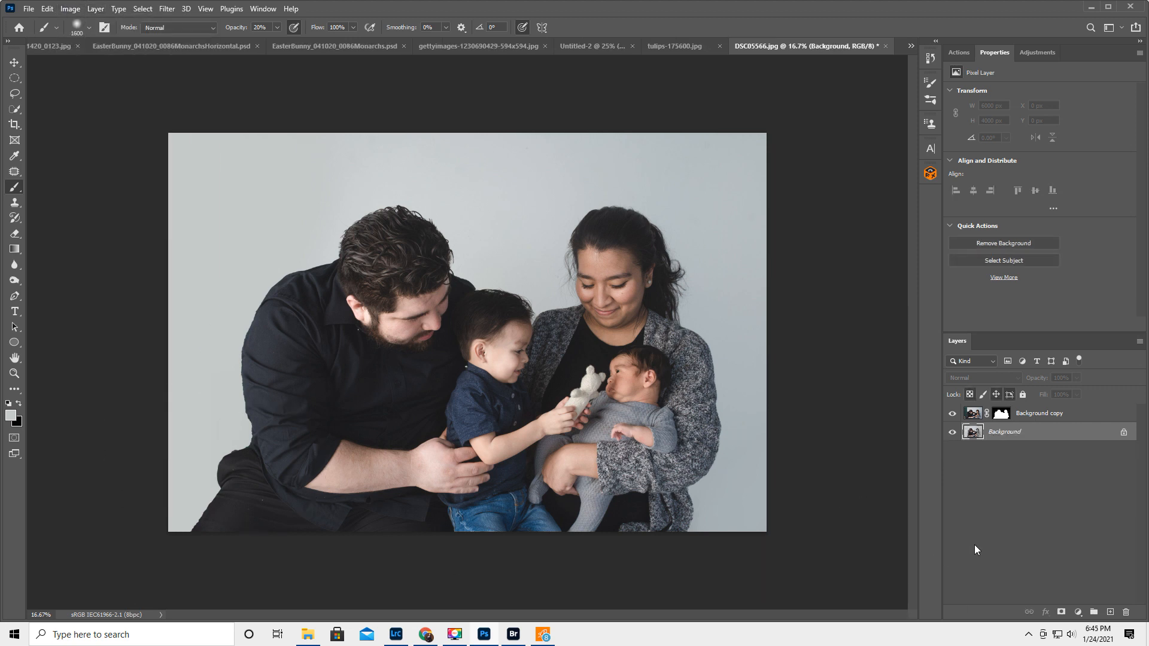
Step: Duplicate the merged Background layer and rename the masked top layer Family
key(ctrl+j)
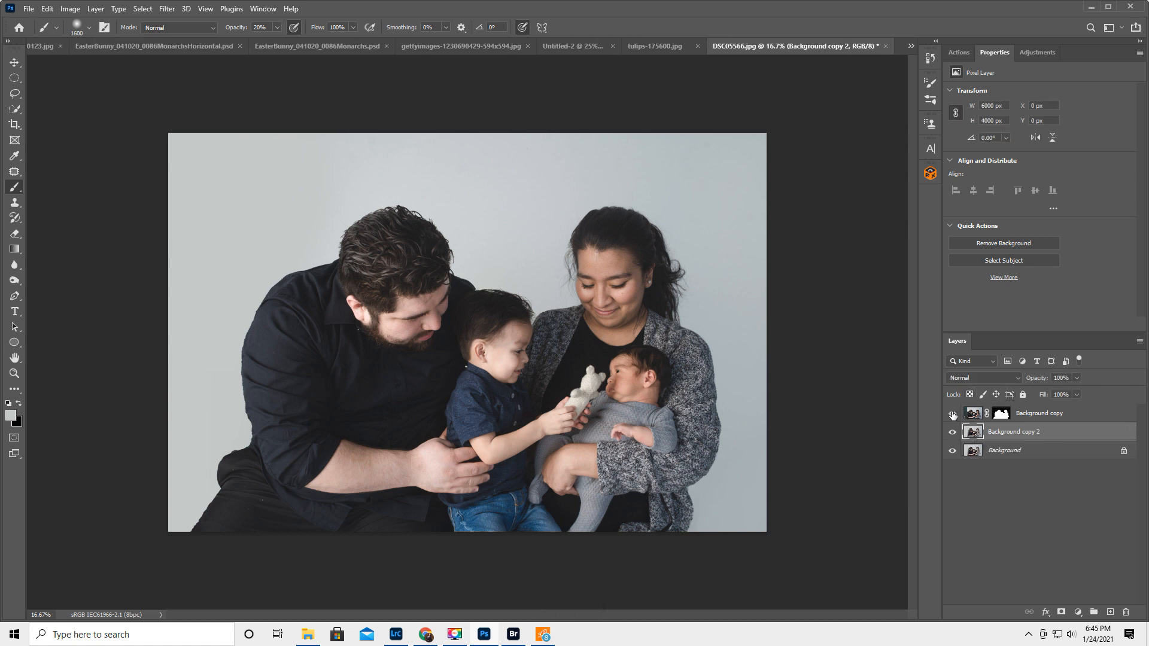
double_click(1041, 413)
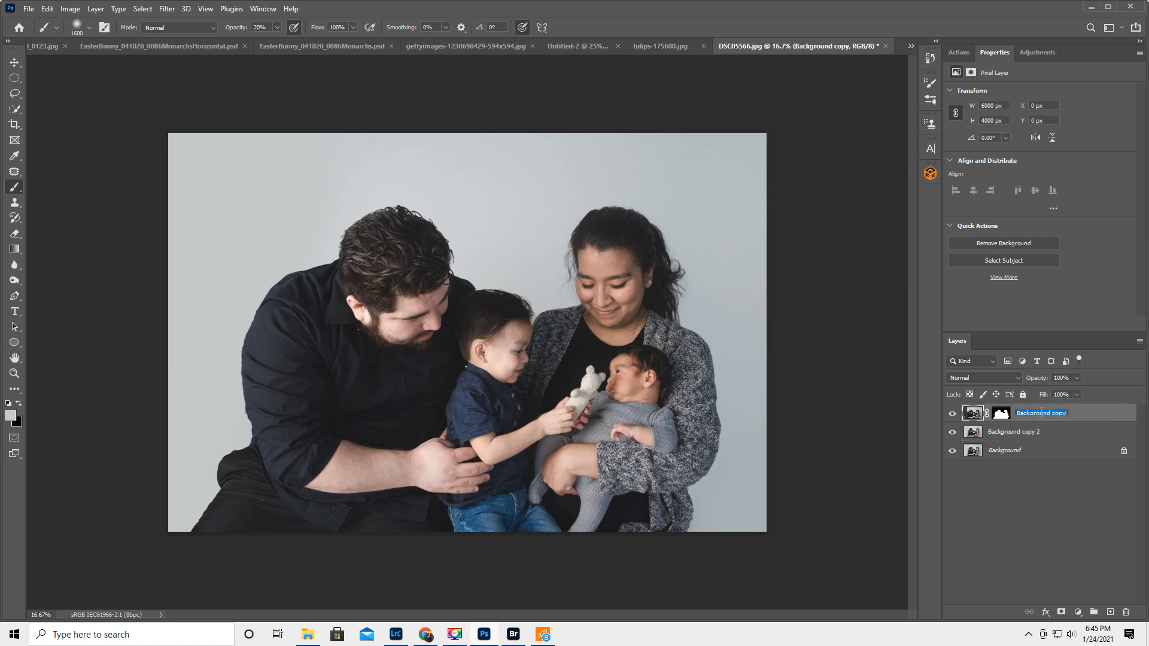
text(Family)
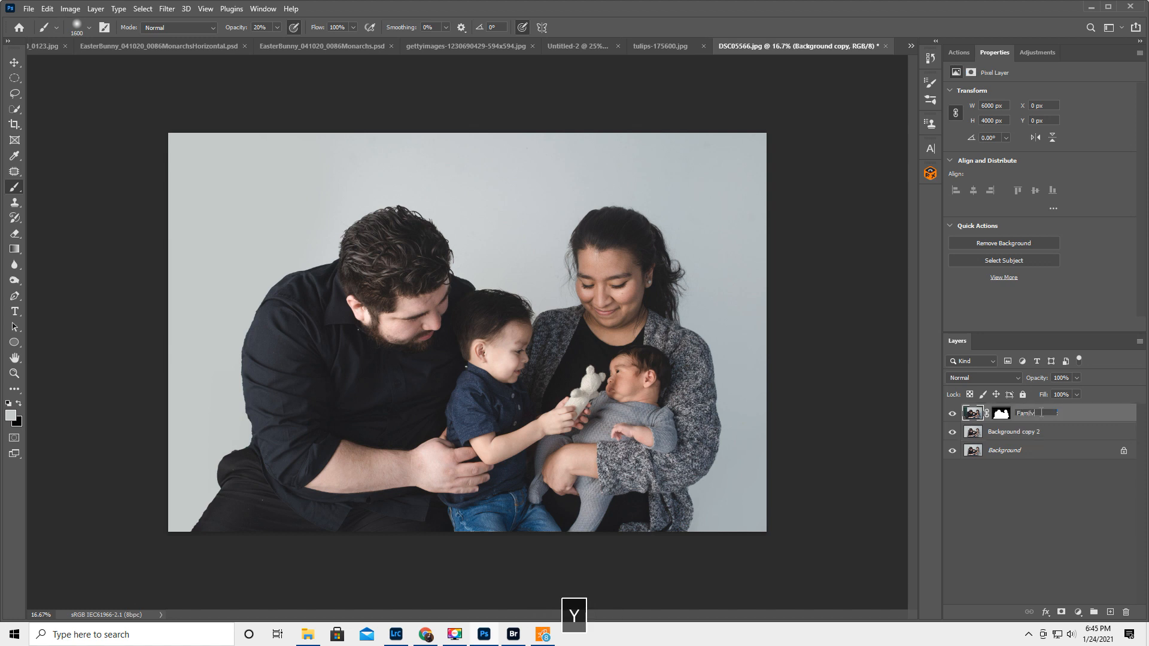
key(Return)
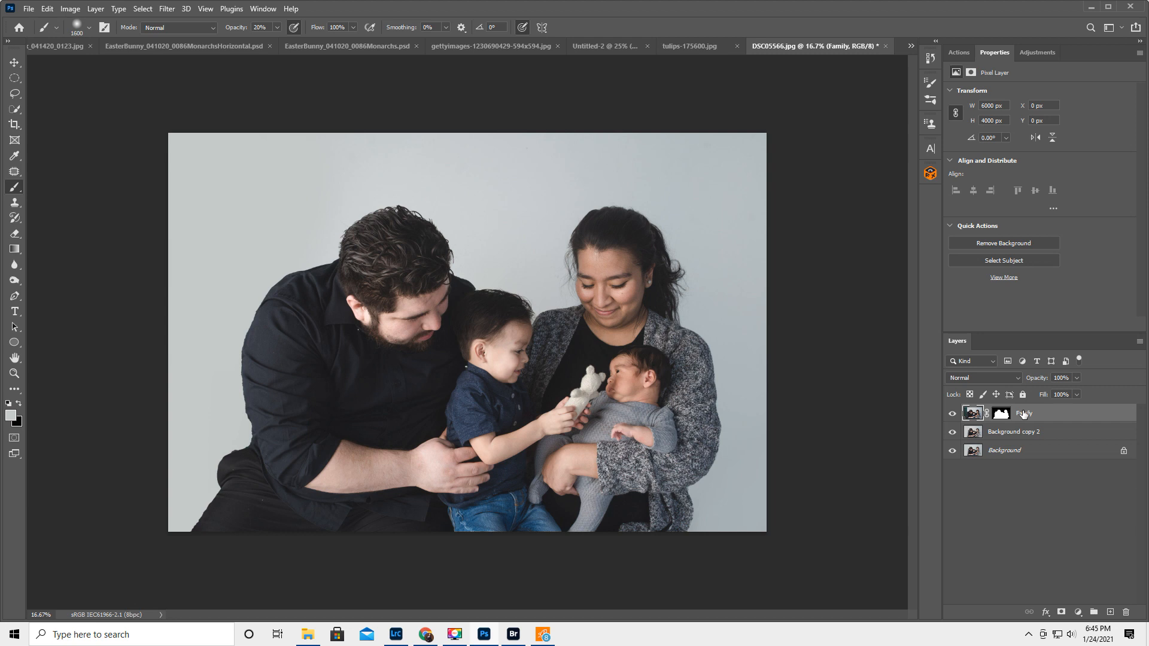
Step: Add a Curves adjustment layer clipped to the new Background copy 2 layer, beneath the Family layer
click(1013, 434)
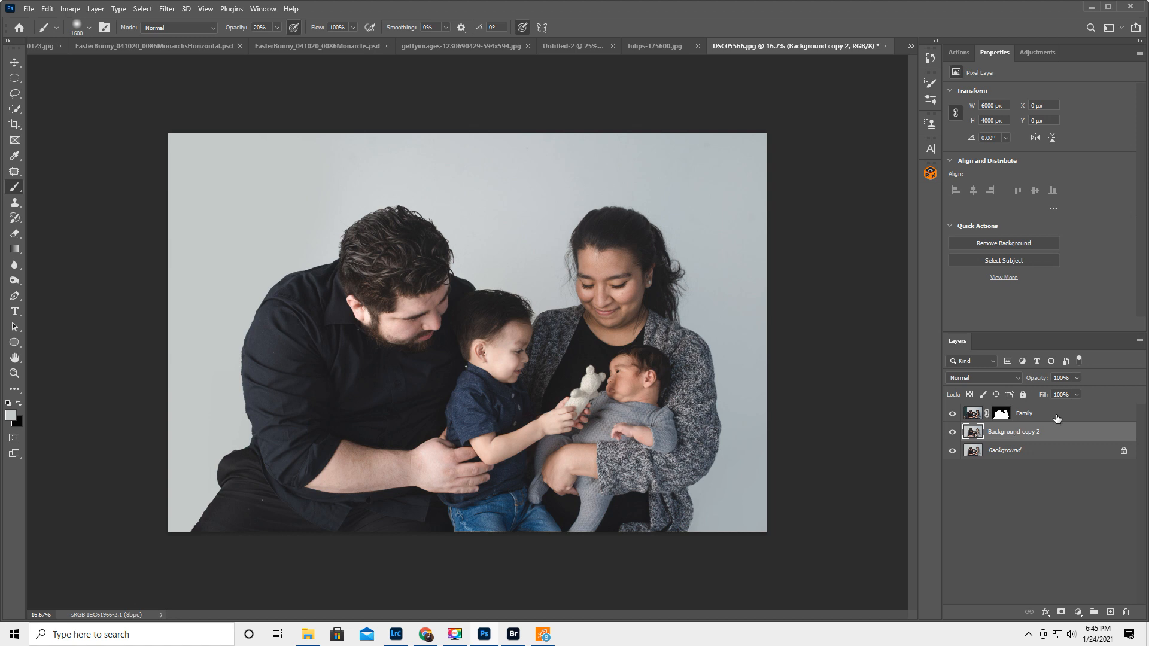
click(1036, 52)
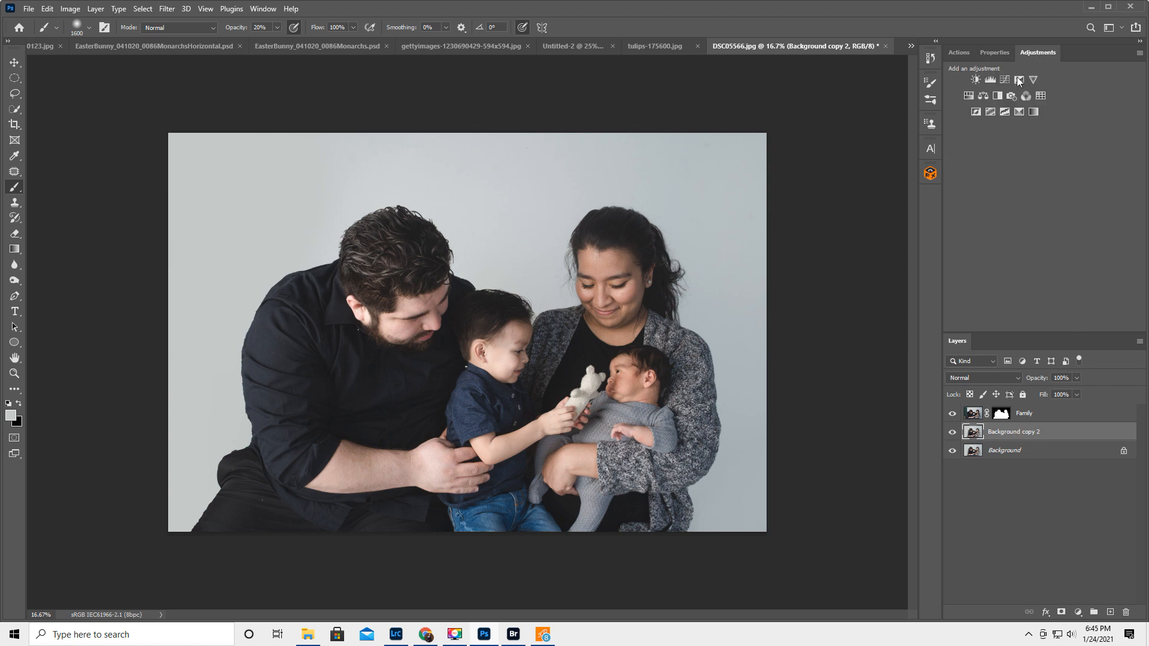
click(1003, 78)
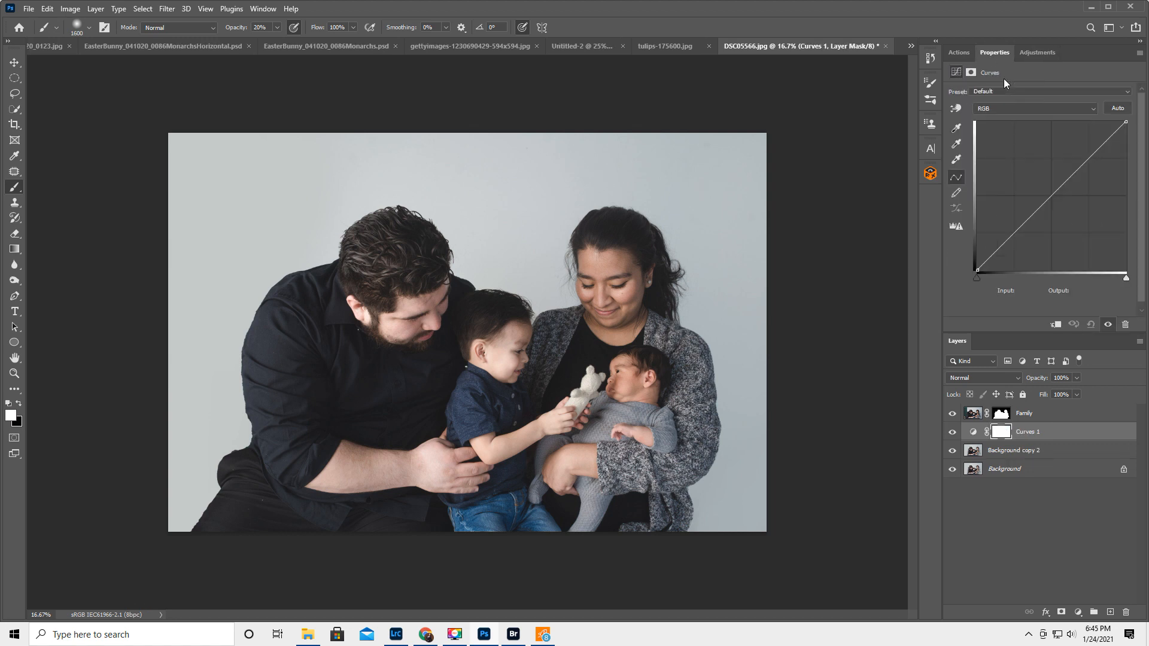
click(1056, 325)
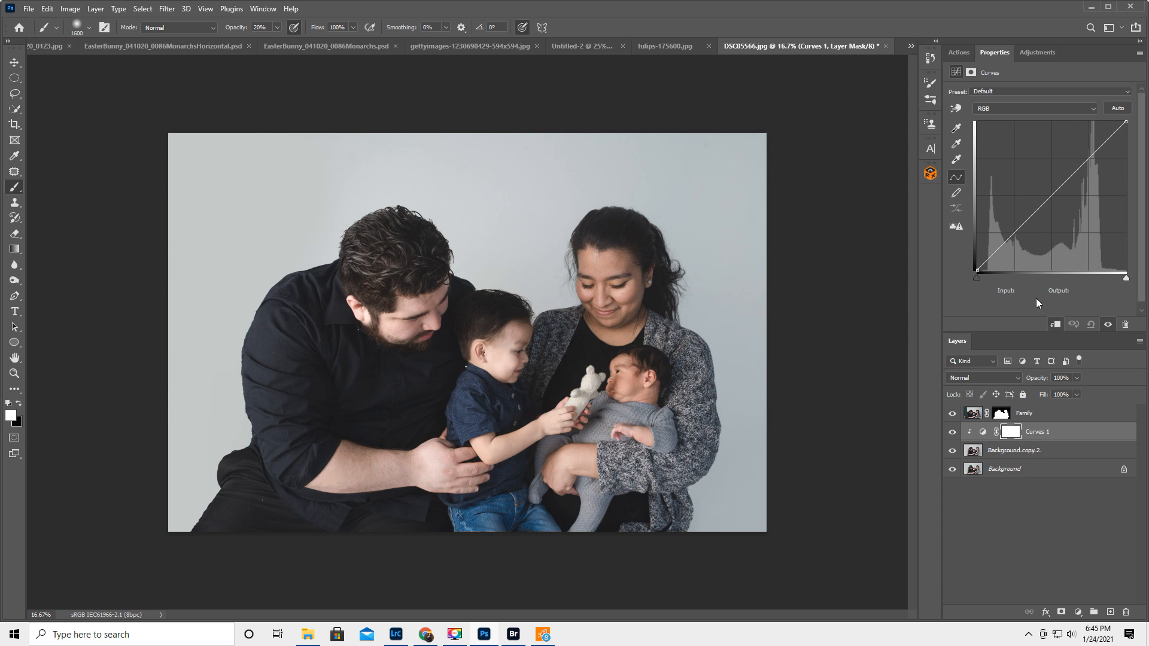
Step: Lower the wall's green tones in the Curves Green channel, taking input 192 to output 186, and compare with the adjustment hidden
click(1011, 107)
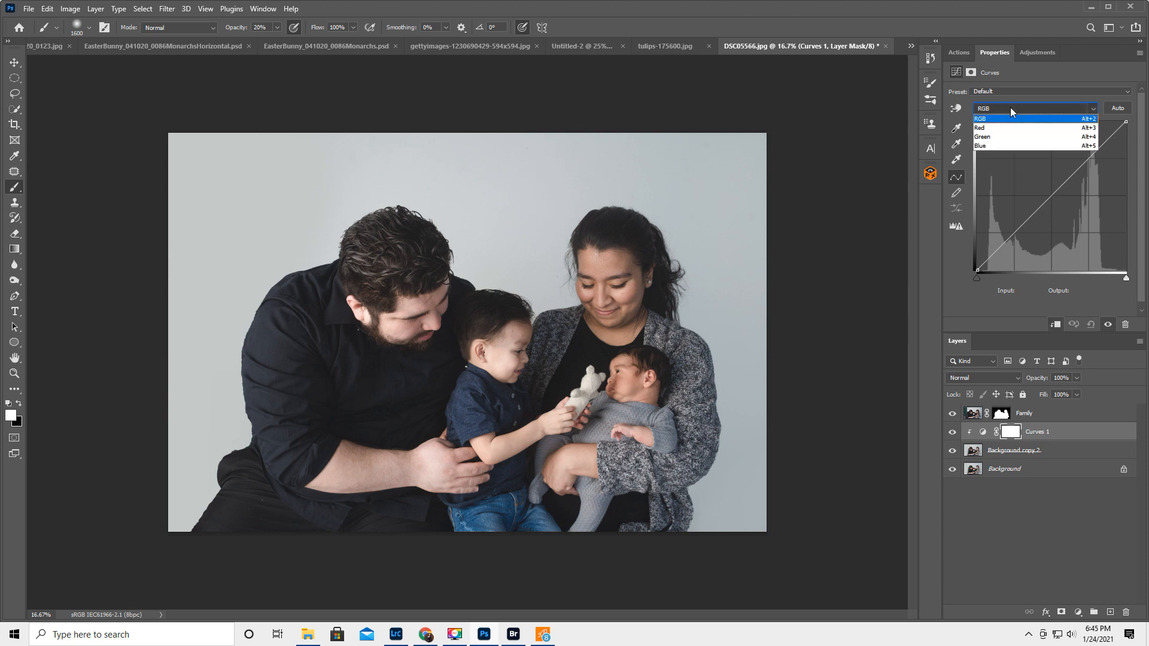
click(996, 135)
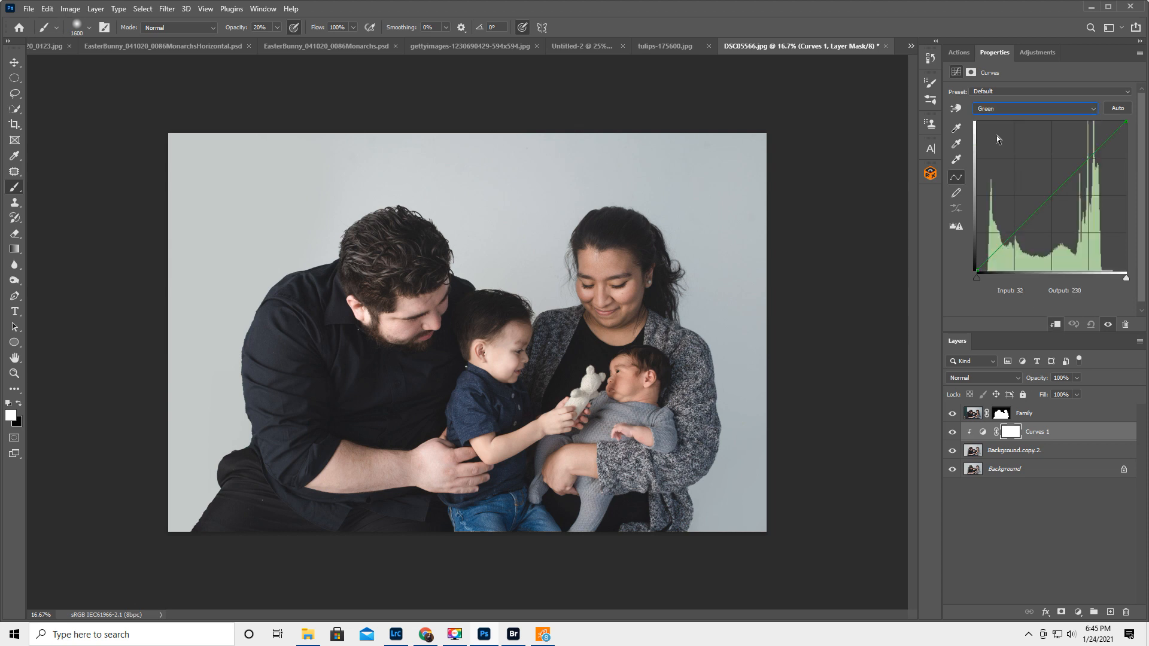
click(956, 110)
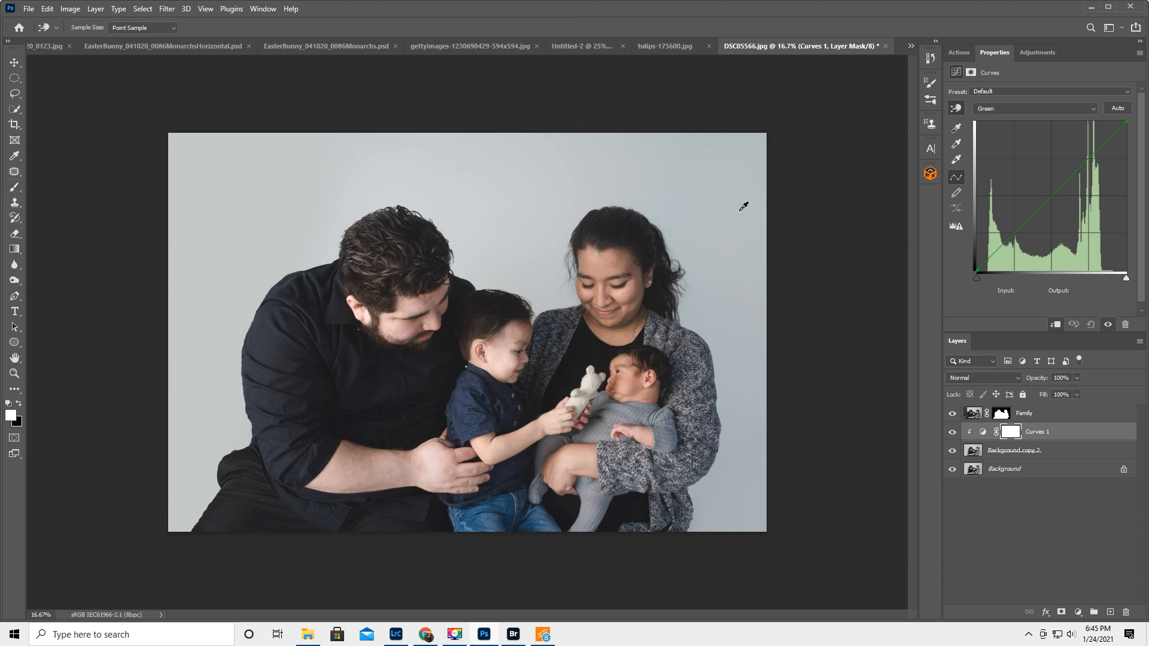
click(731, 202)
drag(732, 207, 732, 210)
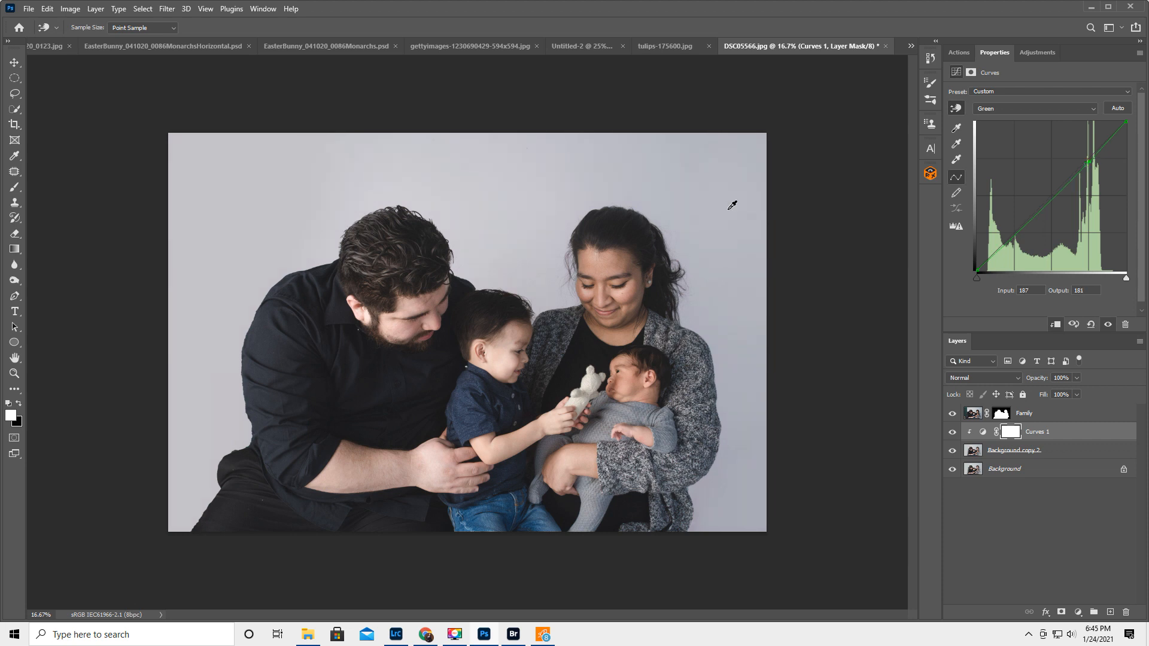
click(951, 451)
click(951, 452)
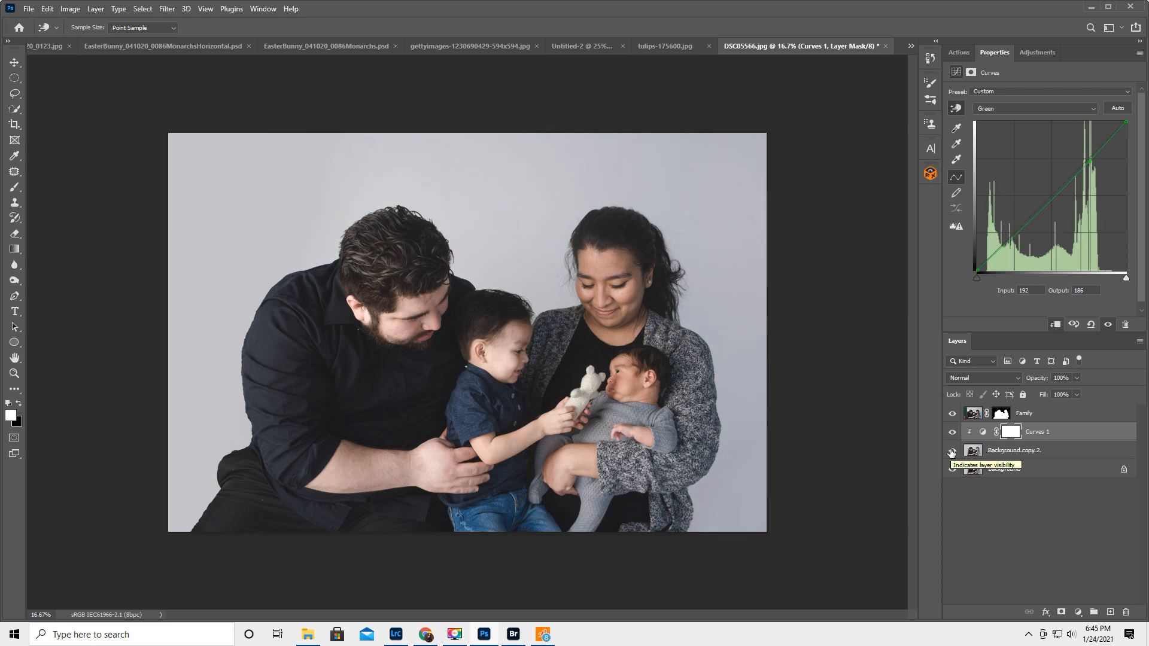
Step: Brighten the wall in the Curves RGB channel, raising input 184 to output 207, and compare before and after
click(996, 106)
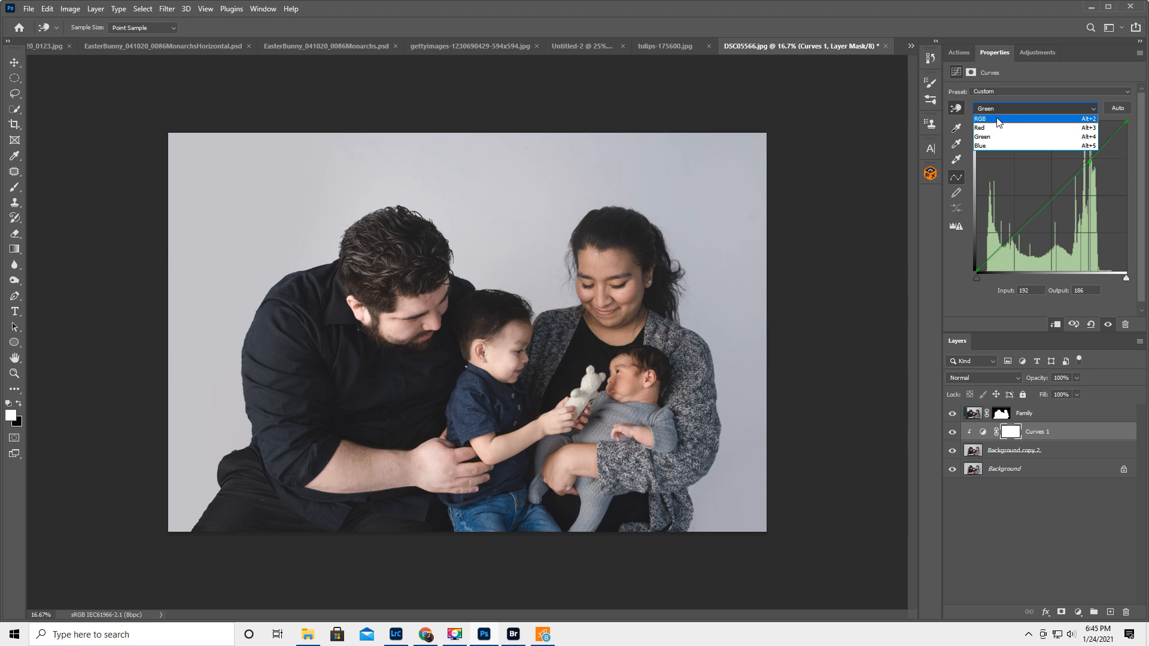
click(997, 119)
key(b)
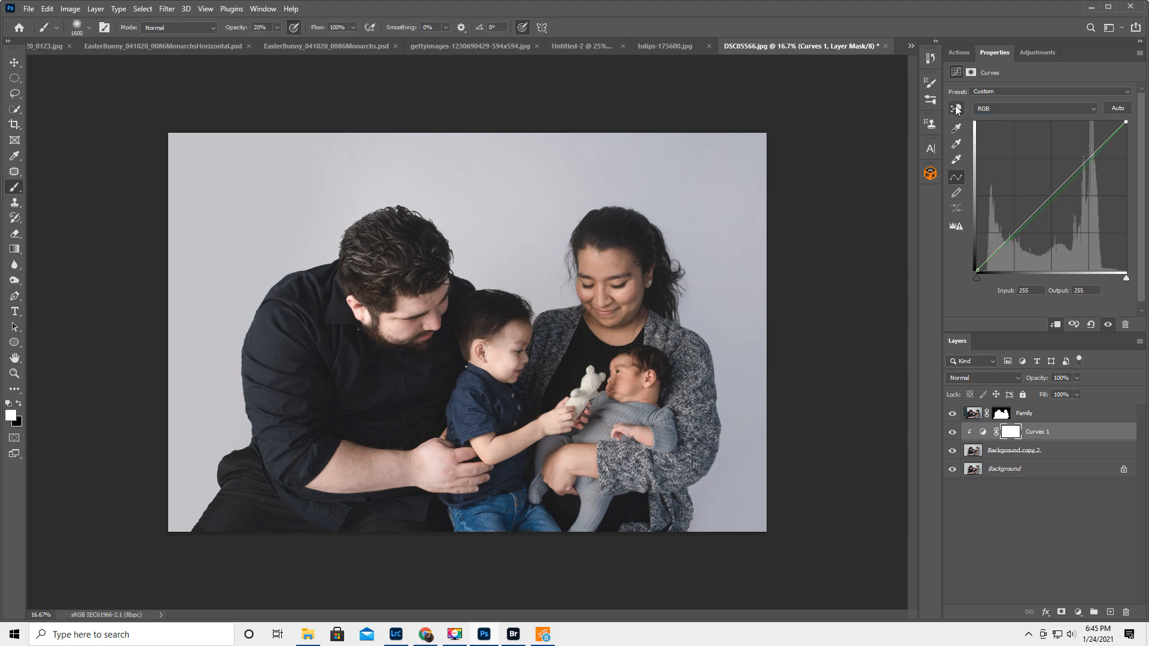
click(956, 109)
drag(710, 217, 711, 204)
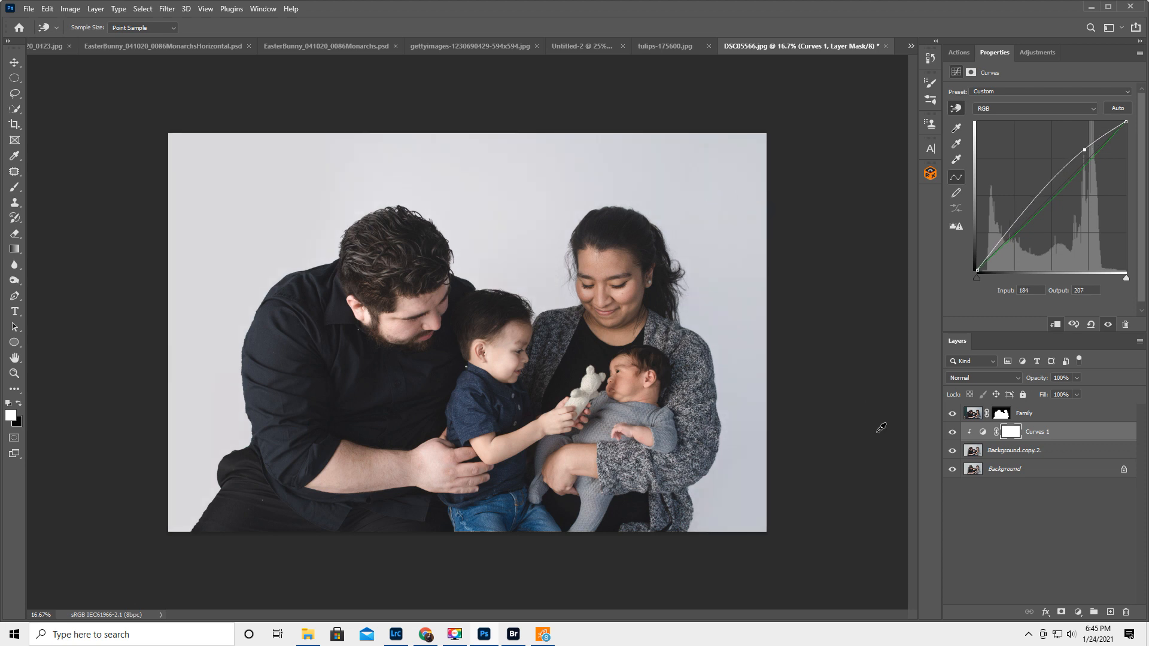
click(952, 450)
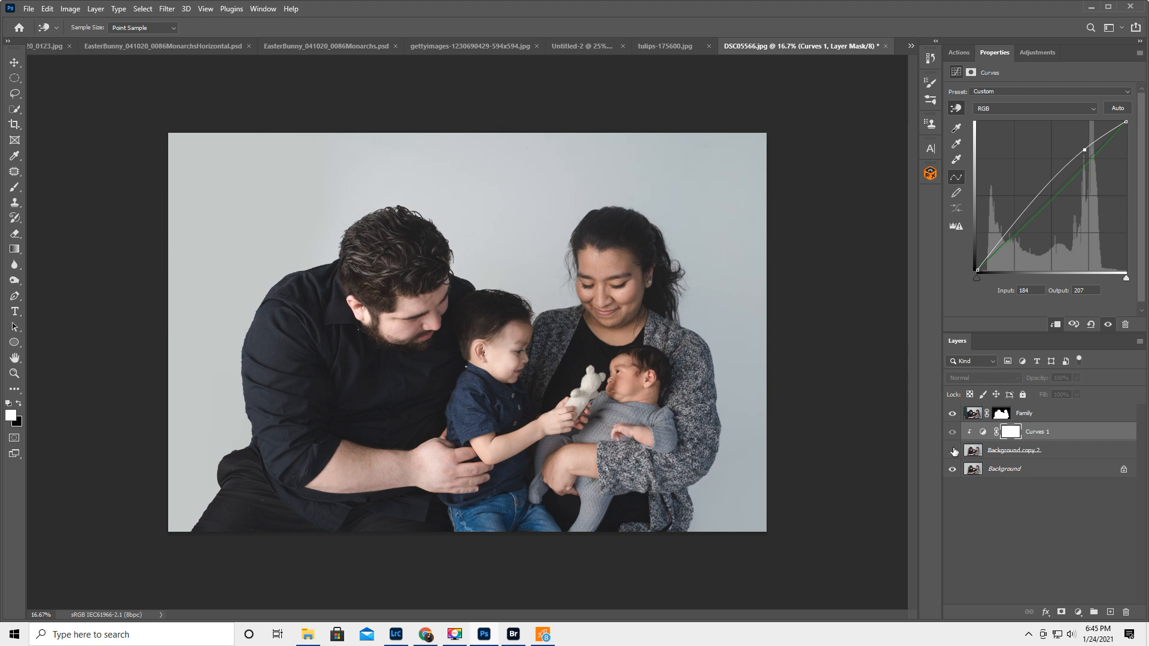
click(952, 451)
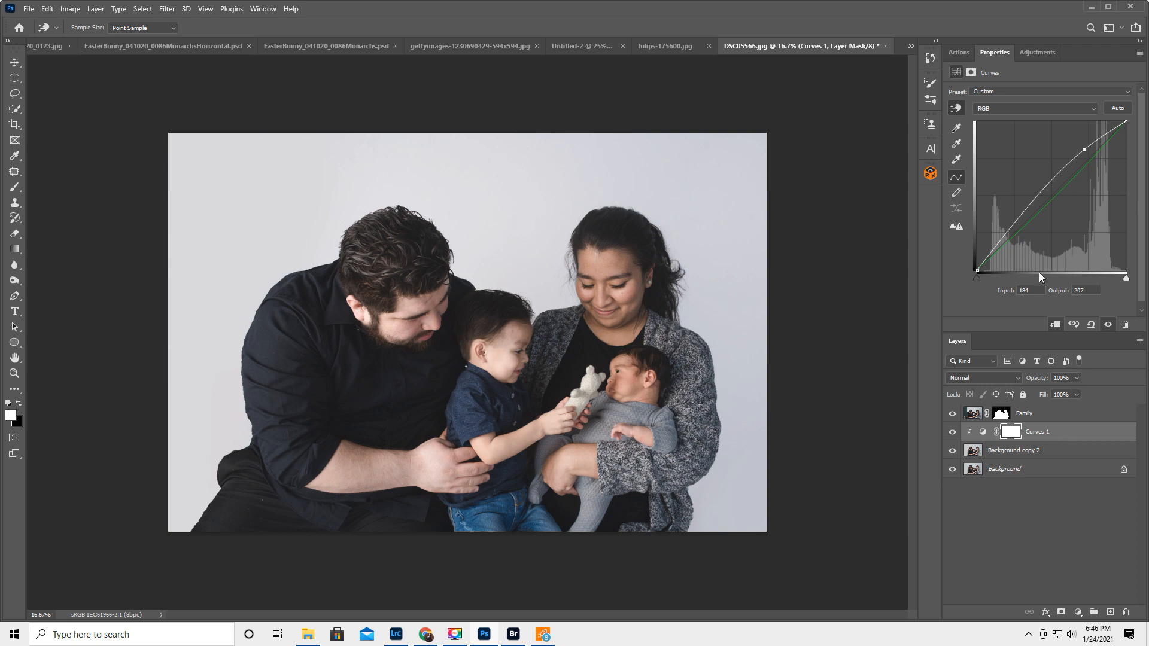
Step: With the Curves 1 layer selected, start placing an embedded image and browse to the Window Curtains folder in the overlays on Harddrive2020 (J:)
key(b)
click(1068, 453)
click(1060, 432)
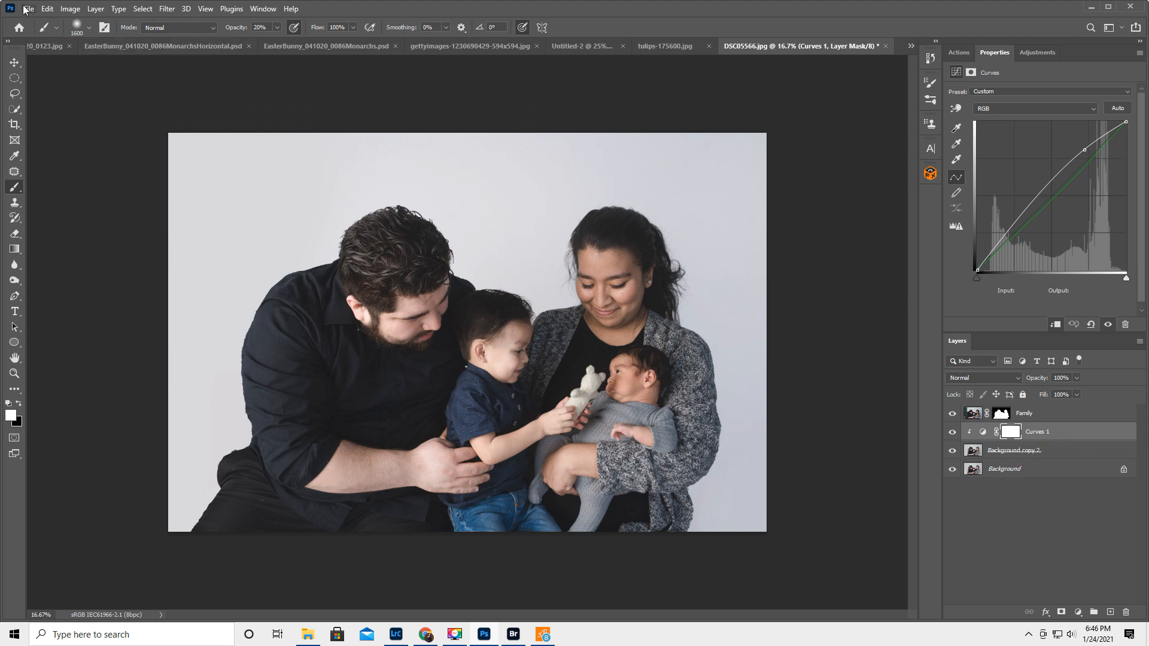
click(1058, 449)
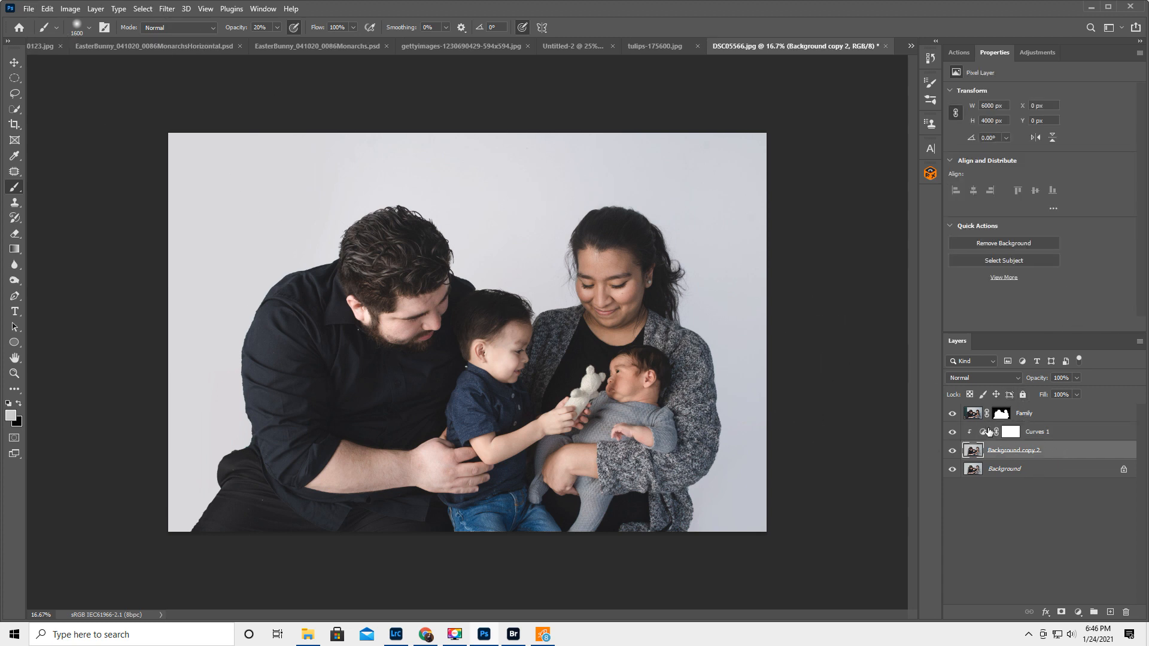
click(1060, 432)
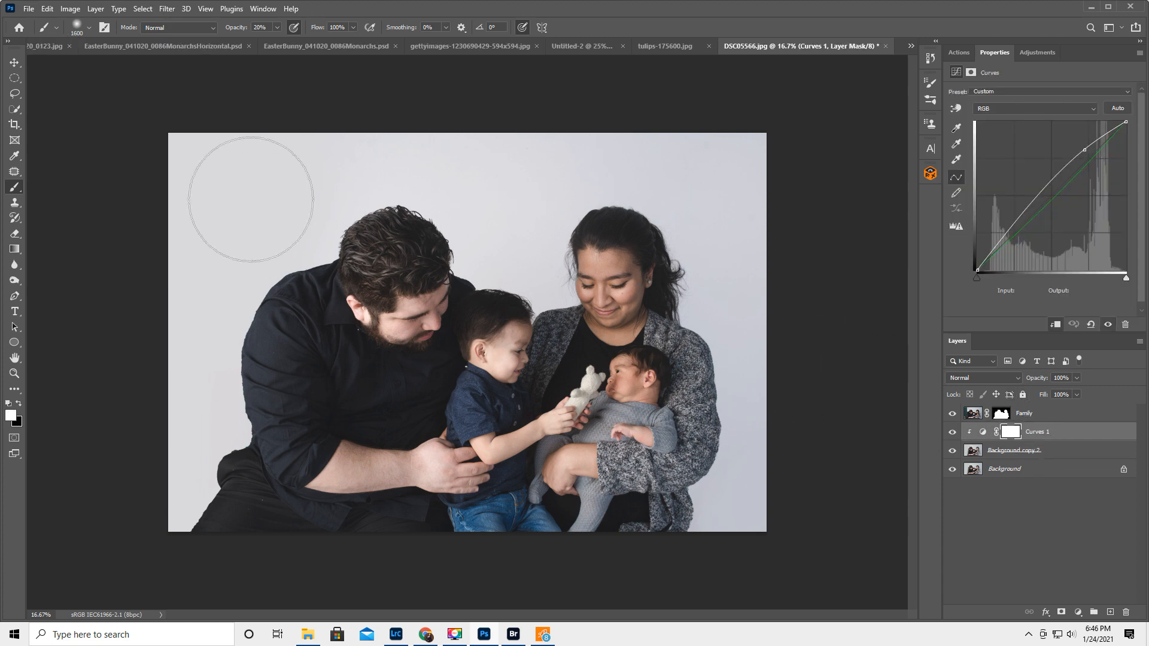
click(28, 9)
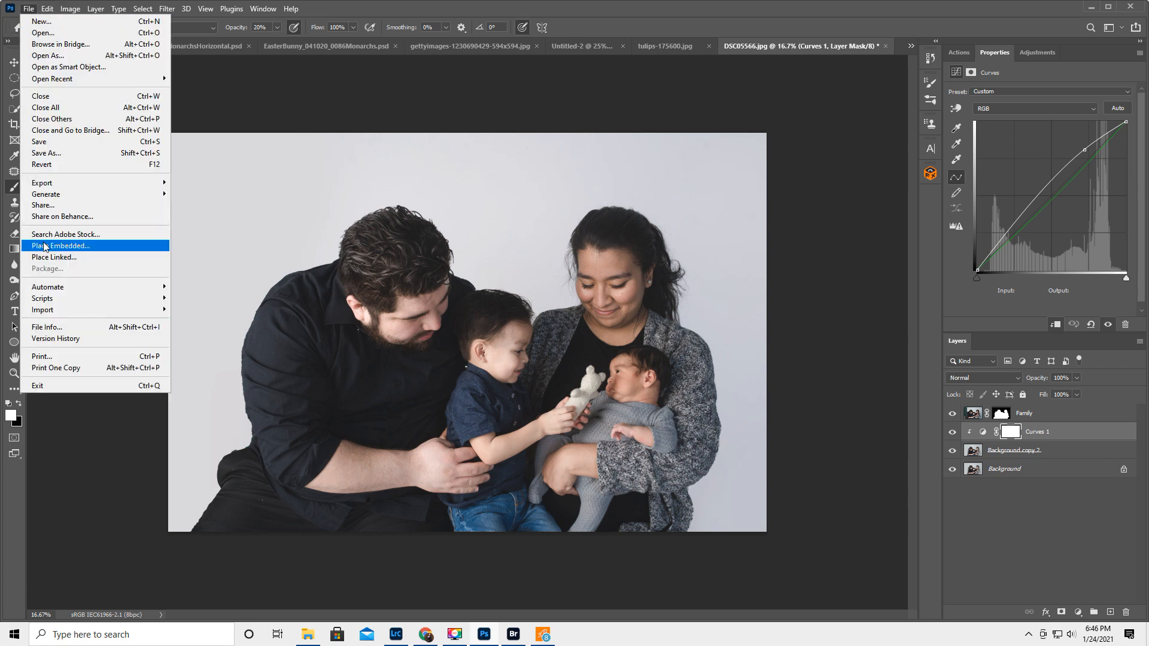
click(83, 246)
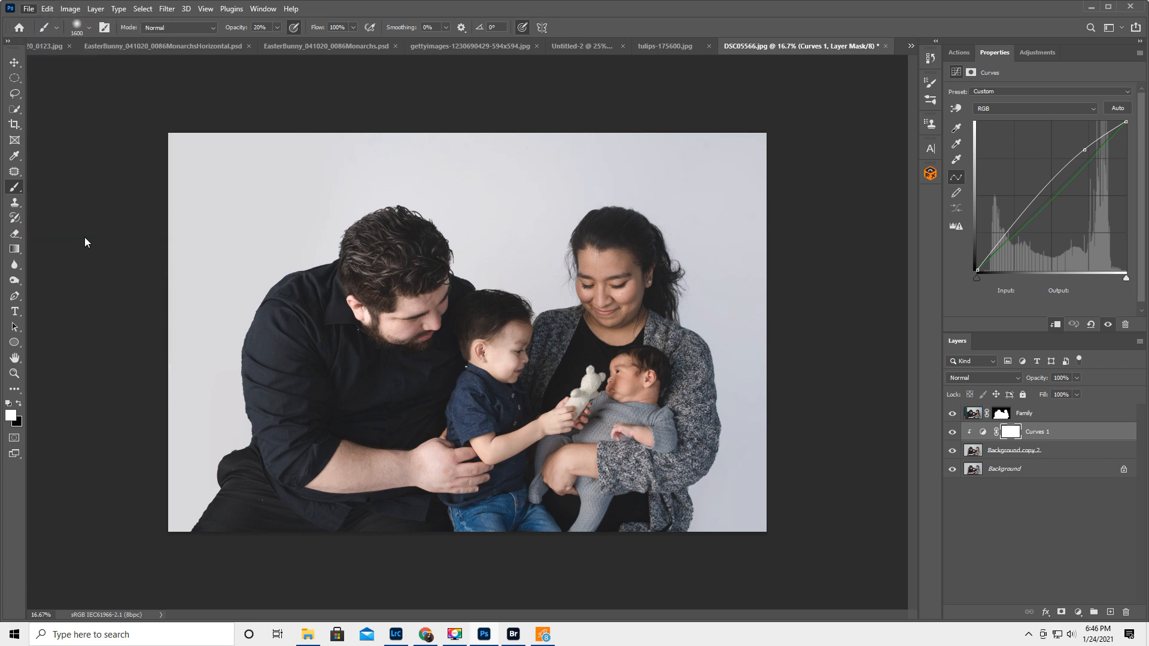
click(30, 429)
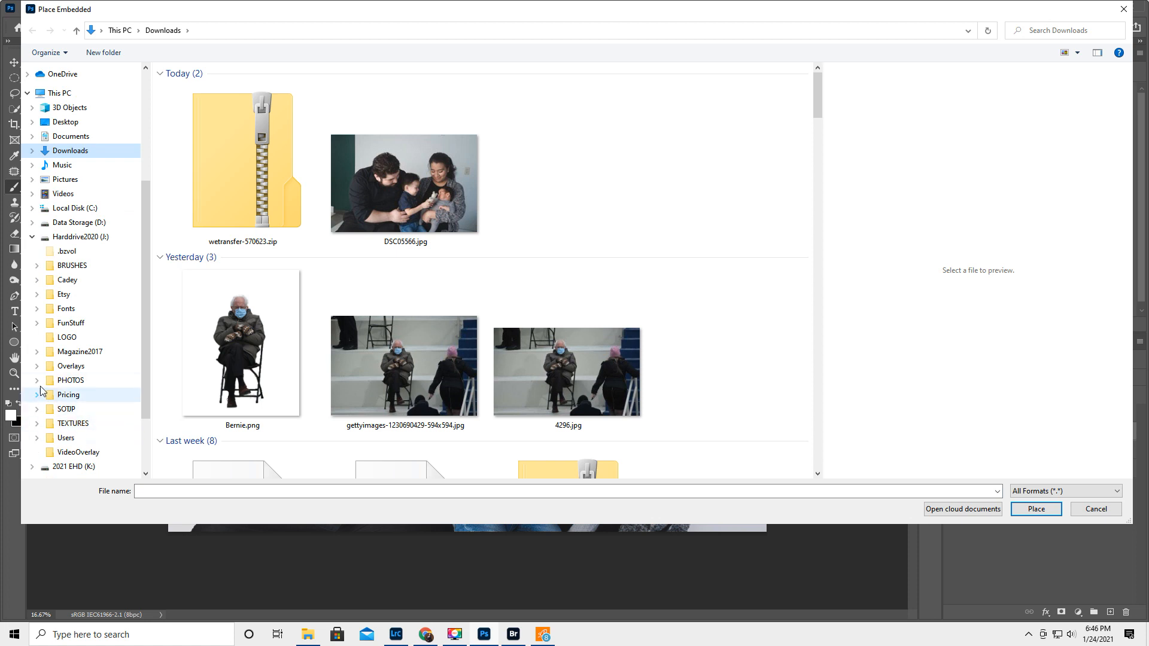
click(37, 368)
scroll(92, 379, down, 3)
scroll(91, 378, down, 3)
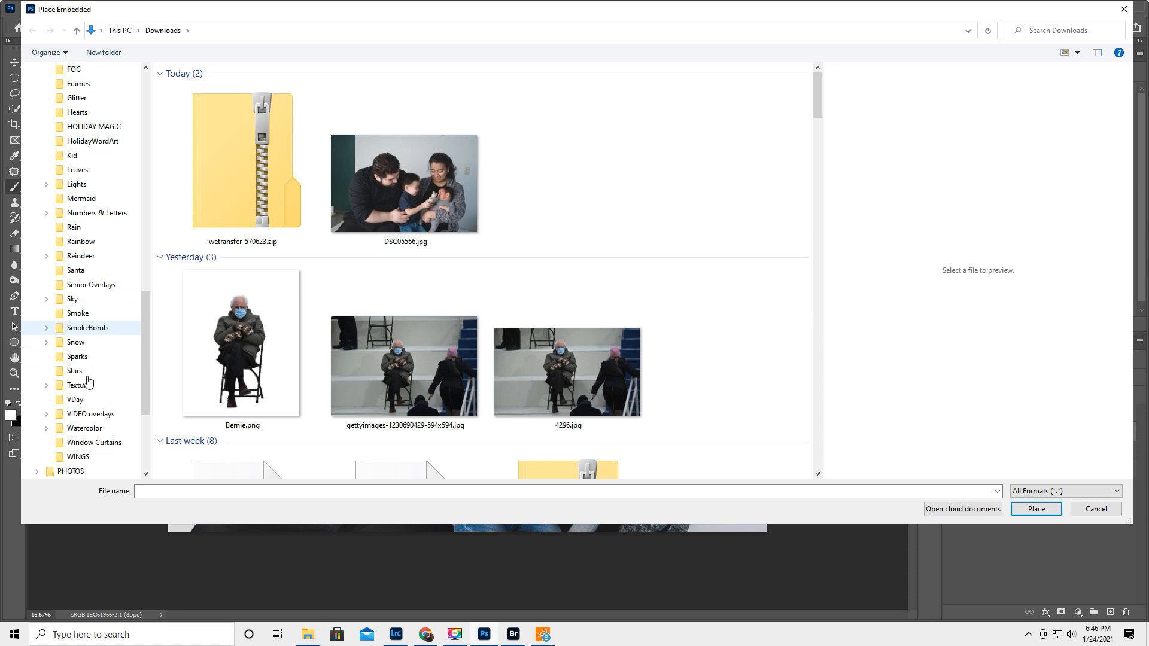
click(92, 444)
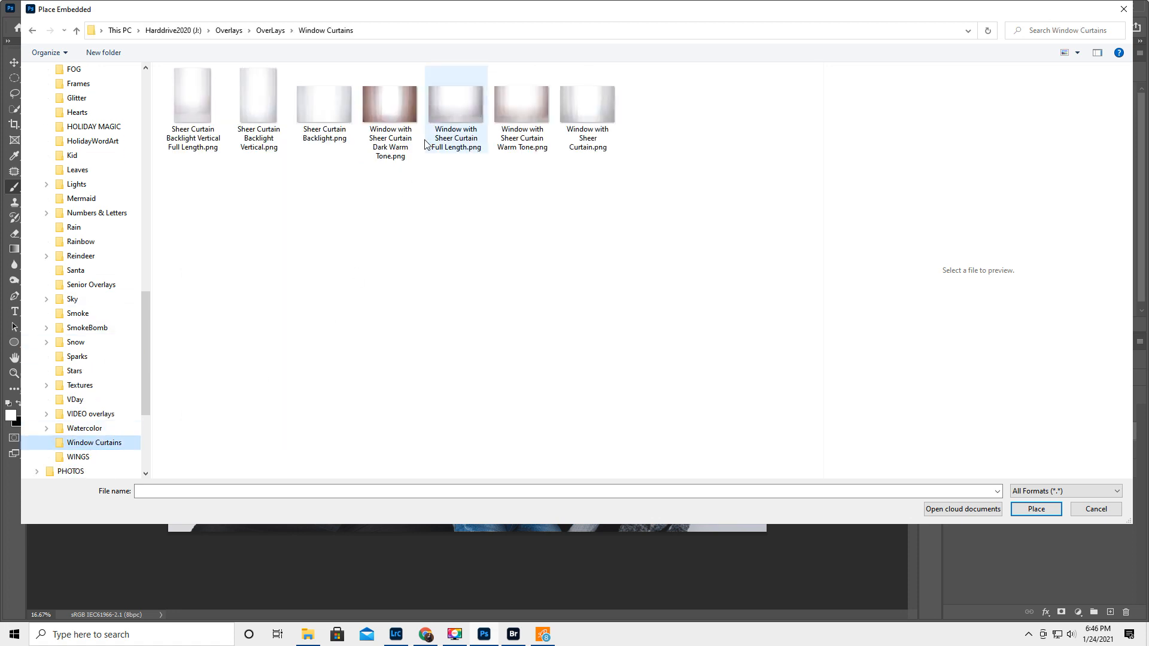
Step: Preview several curtain overlays and place Sheer Curtain Backlight.png in the document
click(323, 101)
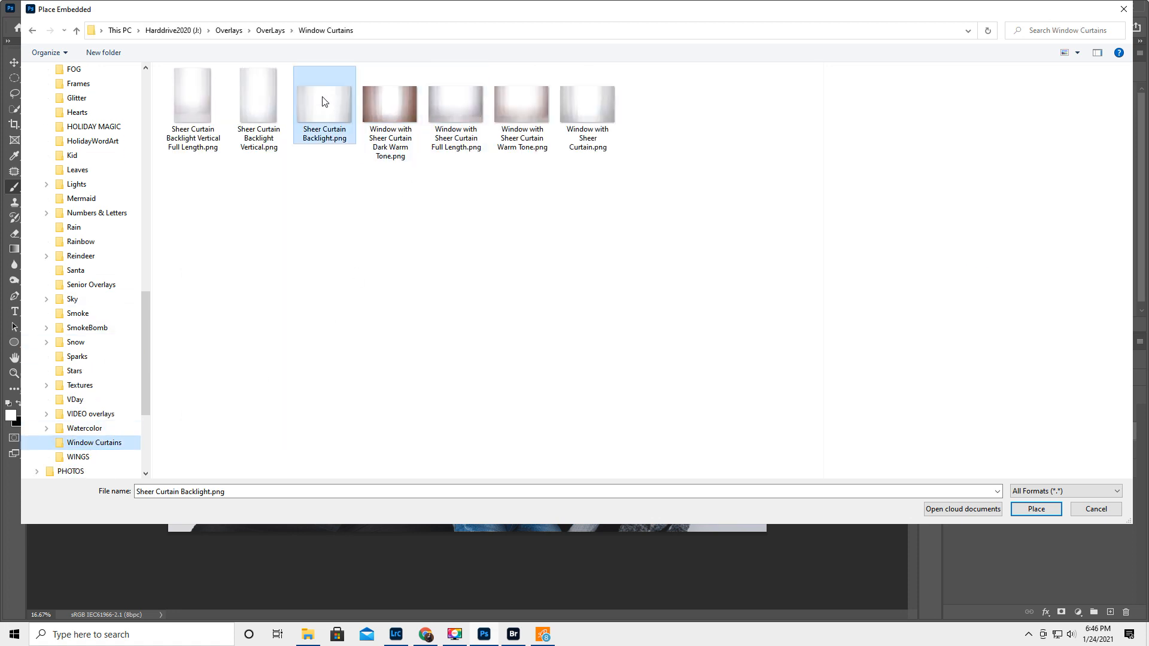
click(198, 99)
click(392, 108)
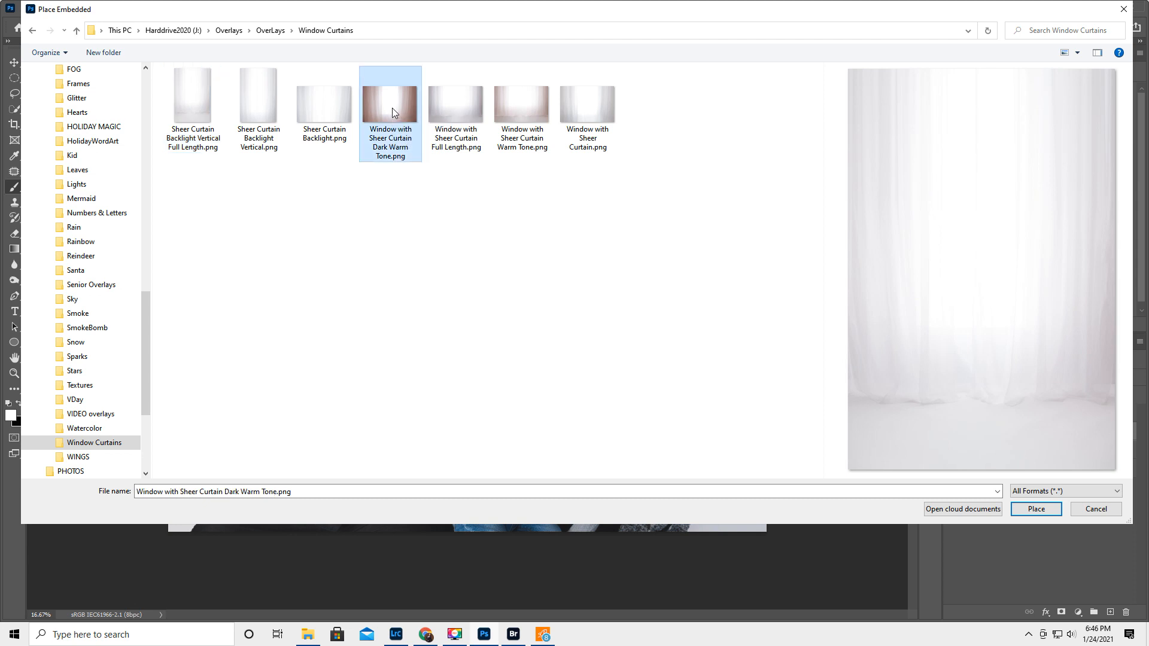
click(457, 104)
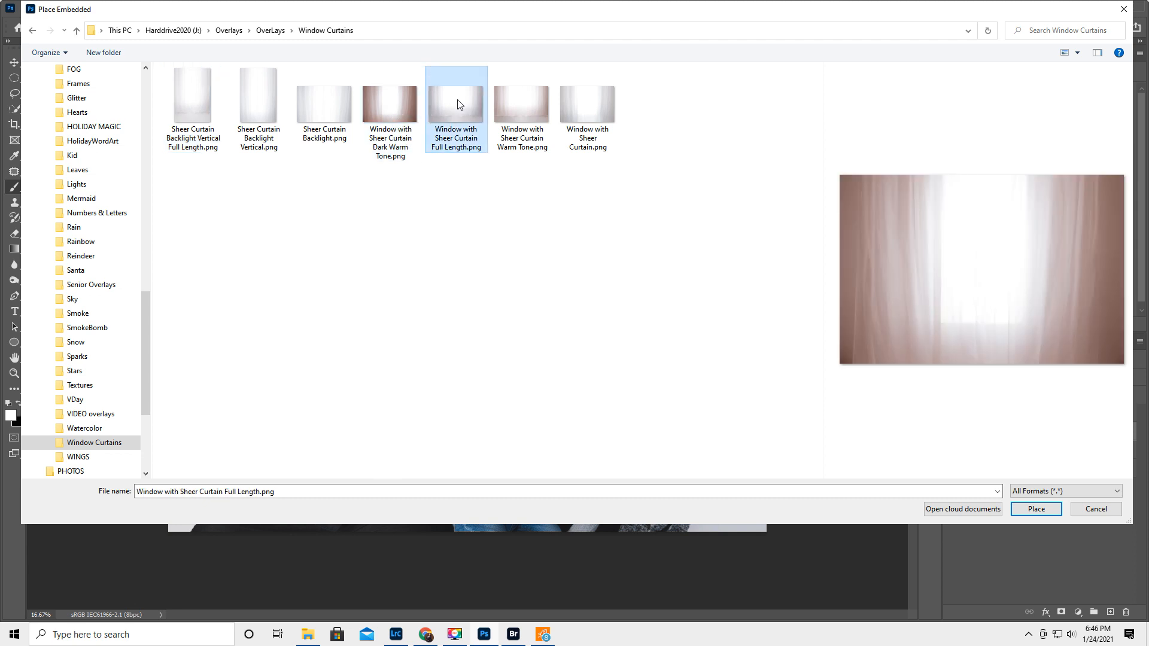
click(322, 106)
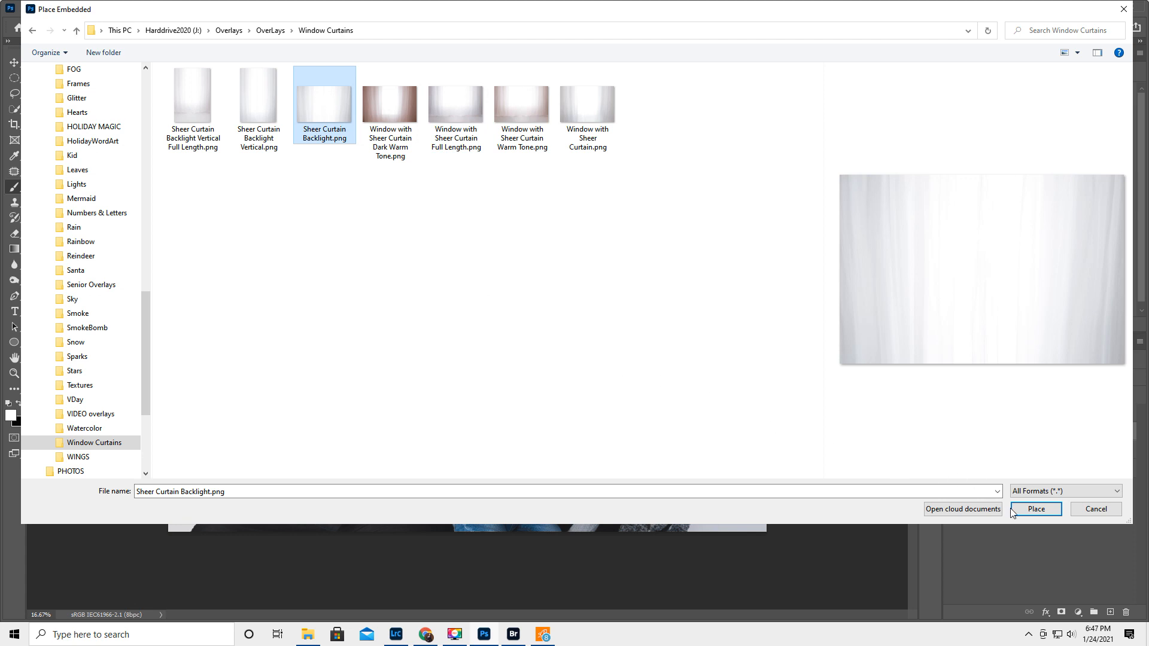
click(1036, 509)
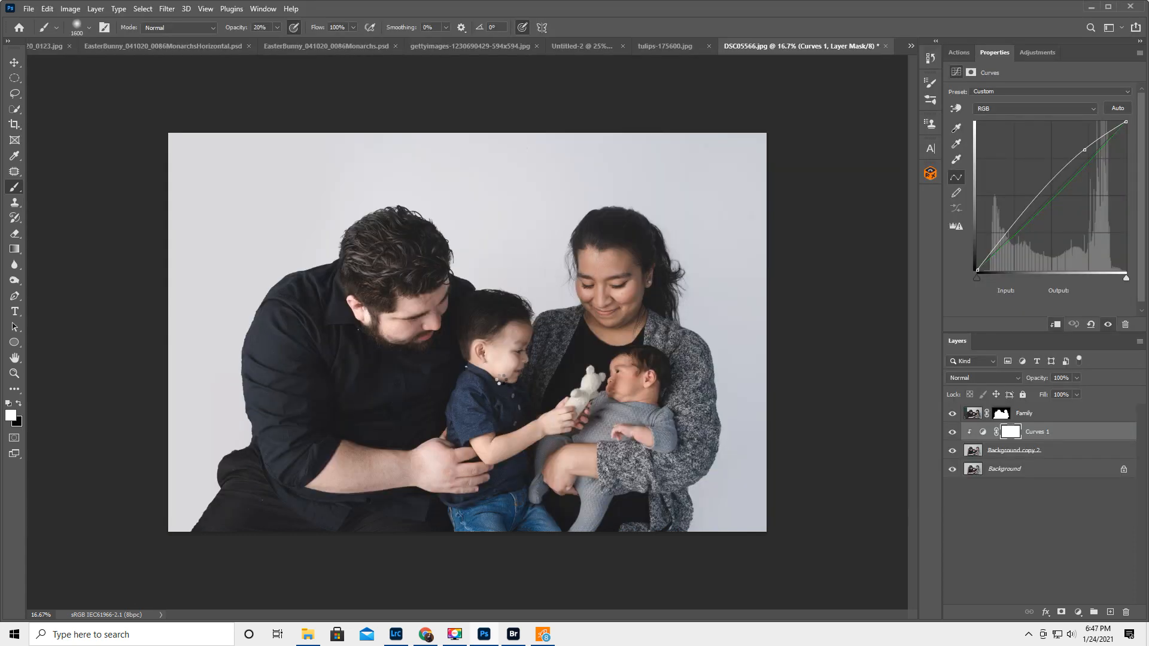
Step: Scale the placed curtain image to about 6073 × 4042 px so it covers the whole canvas
drag(196, 150, 165, 131)
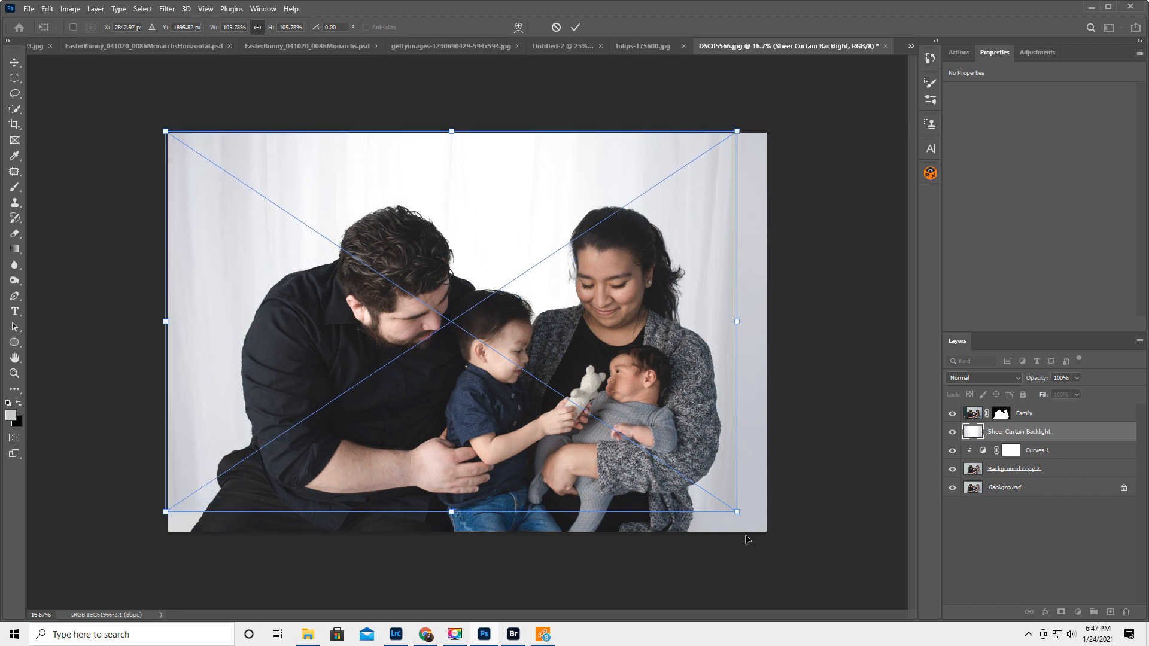
drag(736, 512, 770, 533)
key(Return)
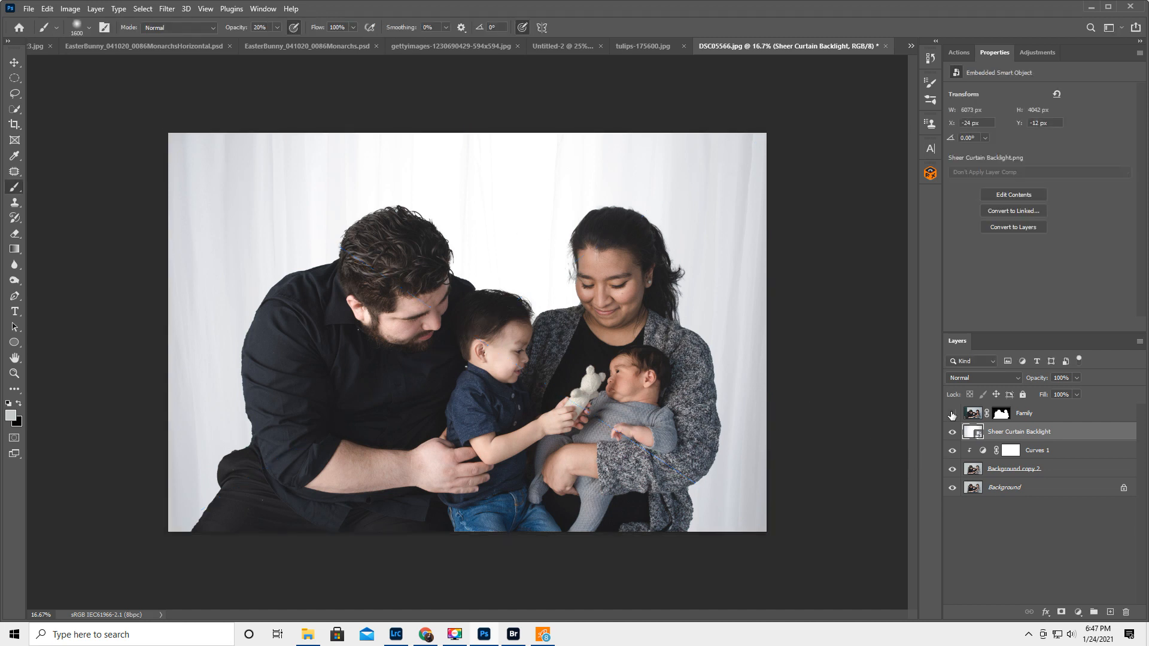
Step: Toggle the visibility of the Family and Sheer Curtain Backlight layers to compare the plain wall with the curtain backdrop
click(952, 413)
click(951, 414)
click(951, 432)
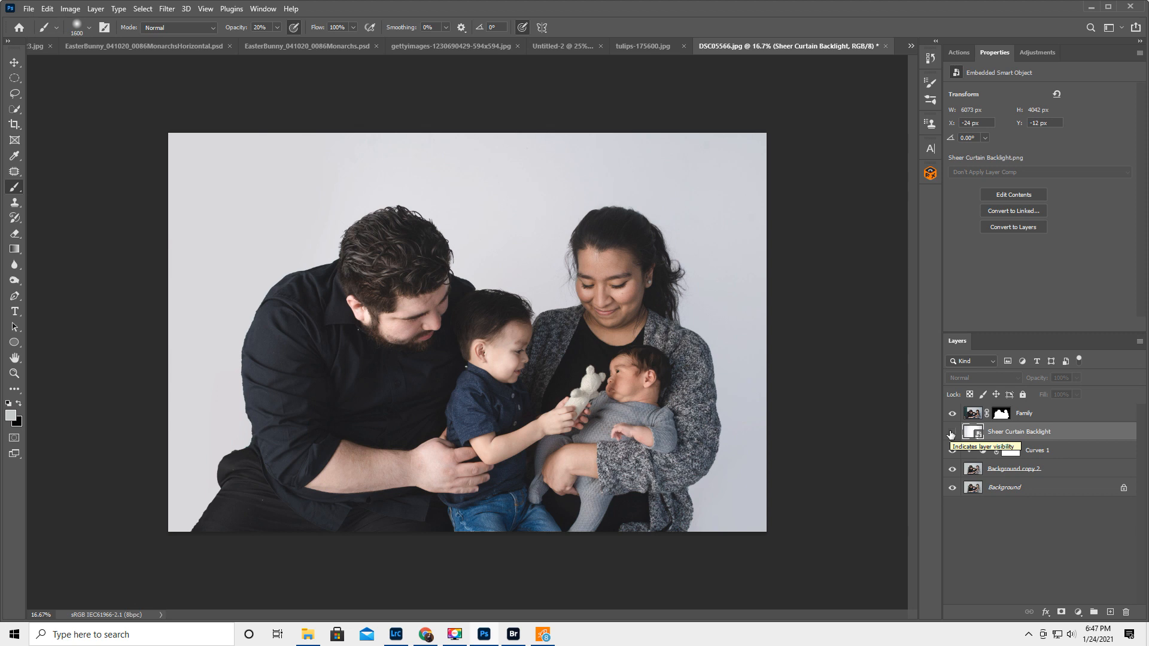
click(951, 434)
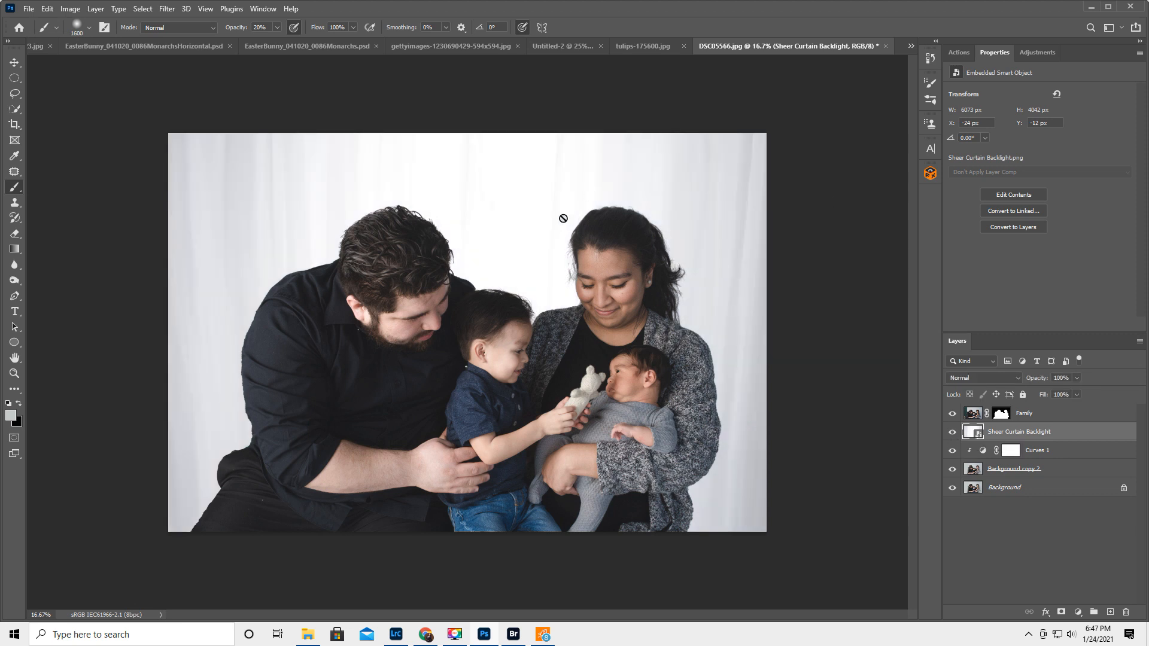
click(951, 432)
click(951, 432)
Step: Mask the Sheer Curtain Backlight layer, softly paint black at 22% opacity over the curtain's bright centre, and compare with the layer hidden
click(1062, 612)
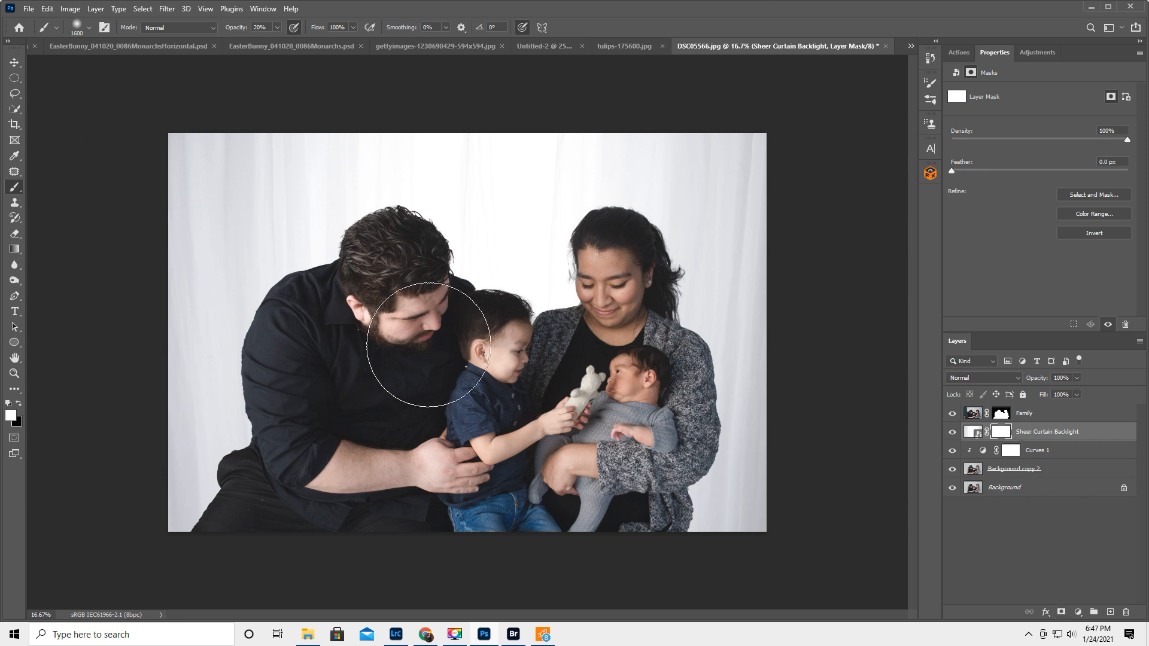
key(x)
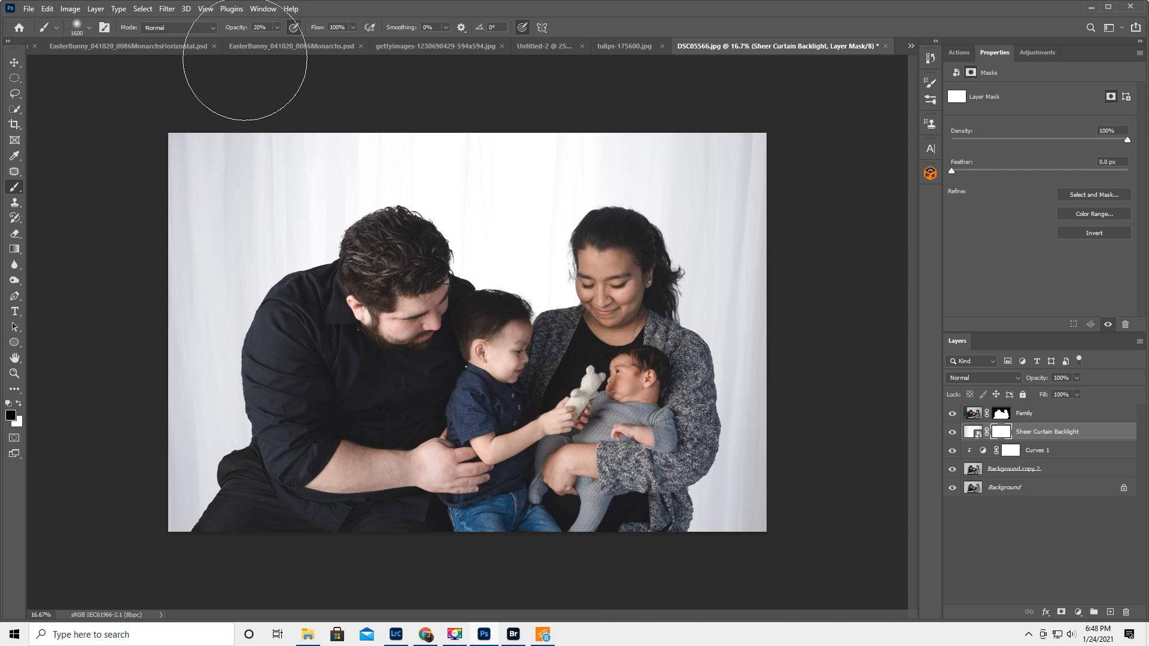
drag(234, 30, 236, 31)
mouse_move(562, 292)
mouse_down()
mouse_move(530, 249)
mouse_move(474, 271)
mouse_move(421, 272)
mouse_move(446, 160)
mouse_move(421, 200)
mouse_move(438, 213)
mouse_move(487, 169)
mouse_move(512, 195)
mouse_move(544, 187)
mouse_move(537, 271)
mouse_move(449, 282)
mouse_move(423, 231)
mouse_move(418, 272)
mouse_move(476, 315)
mouse_move(531, 269)
mouse_move(492, 303)
mouse_move(518, 288)
mouse_move(506, 223)
mouse_move(483, 304)
mouse_move(491, 341)
mouse_up()
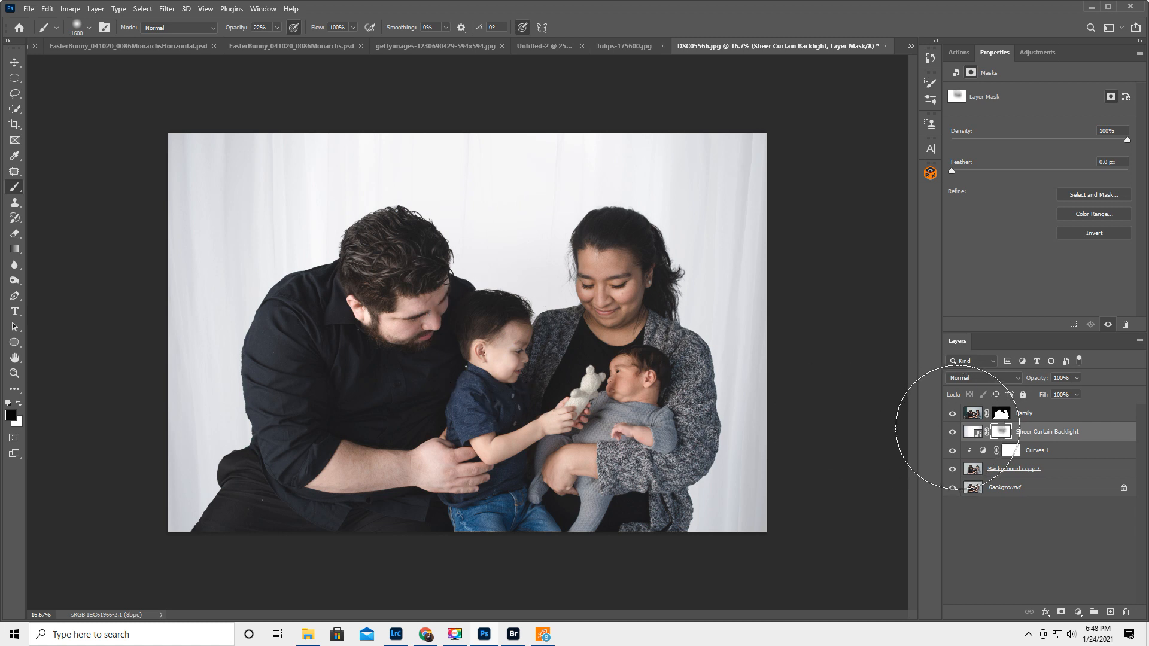
click(951, 432)
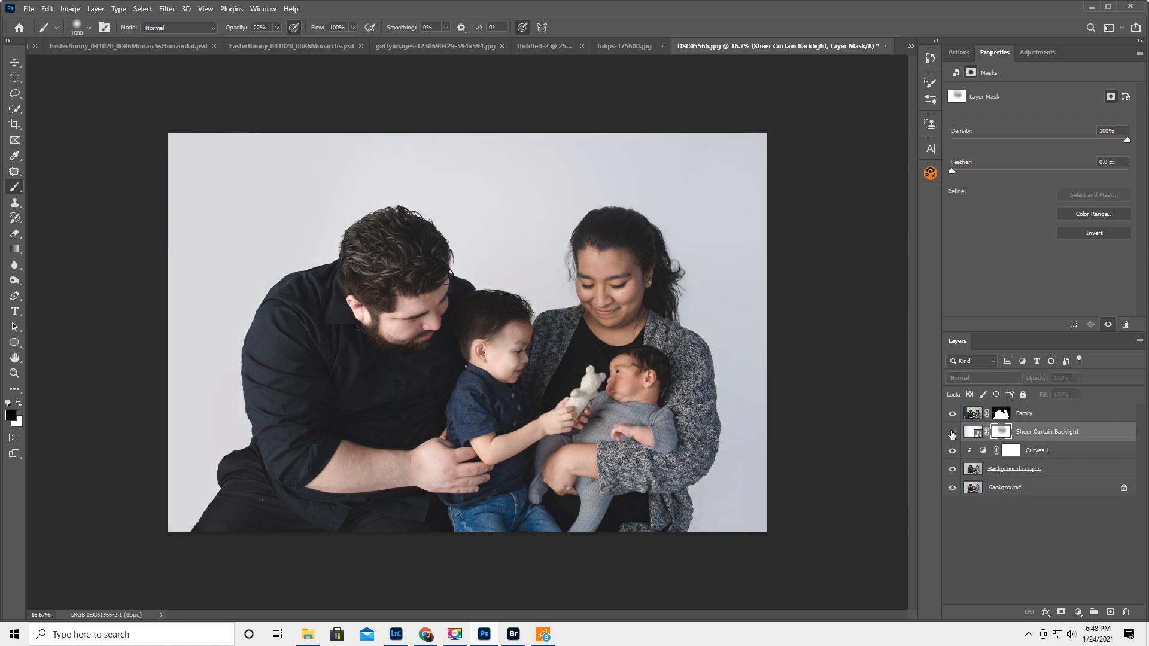
click(951, 433)
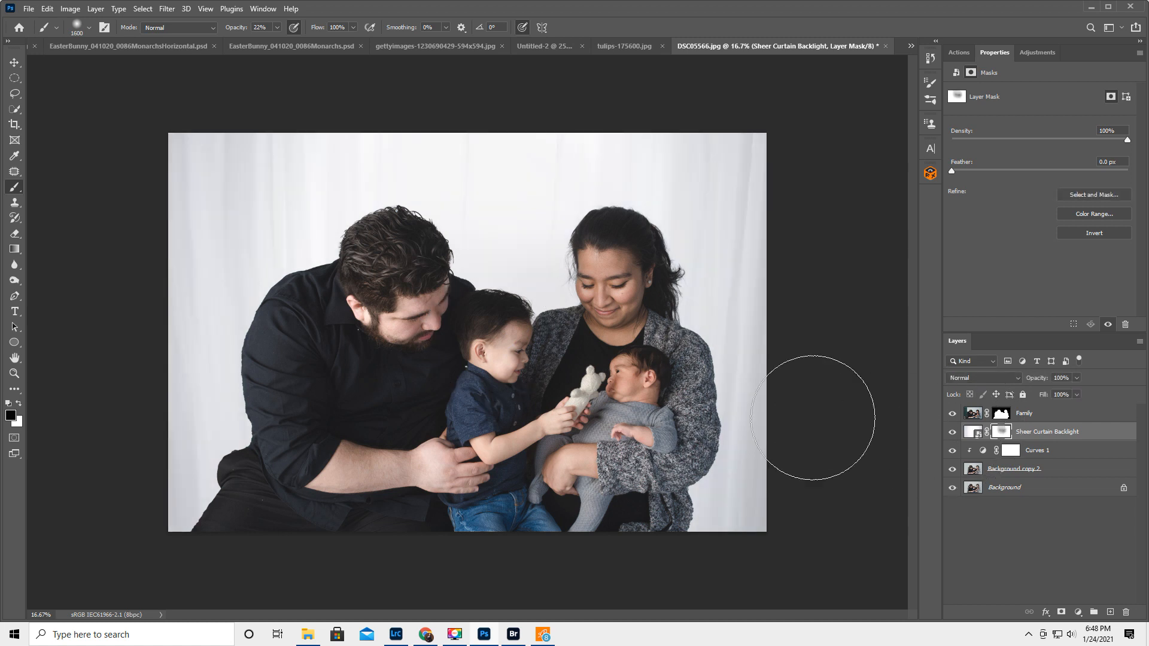